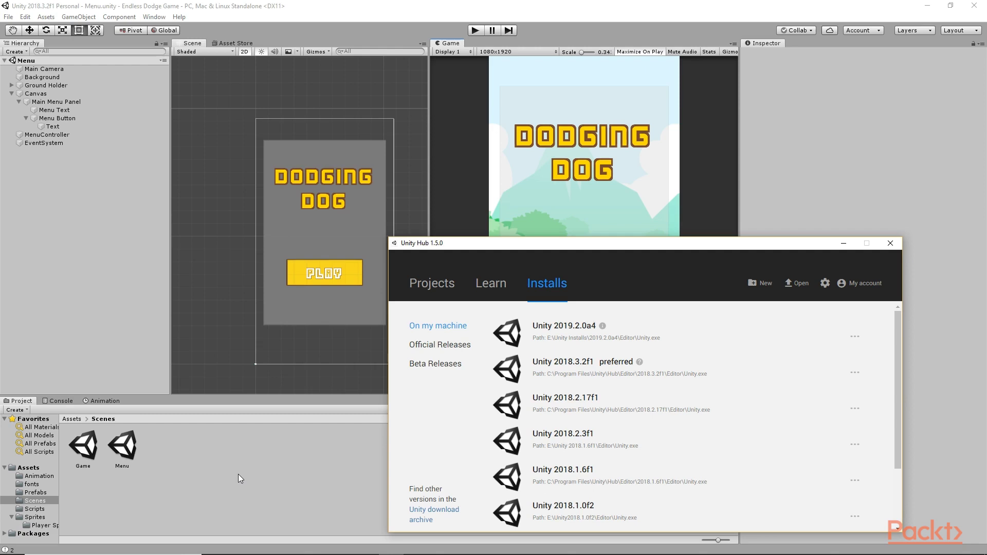
# Step: Review the Android SDK & NDK Tools component for Unity 2019.2.0a4, cancel without installing, and close Unity Hub
pyautogui.moveTo(595, 250); pyautogui.dragTo(476, 176)
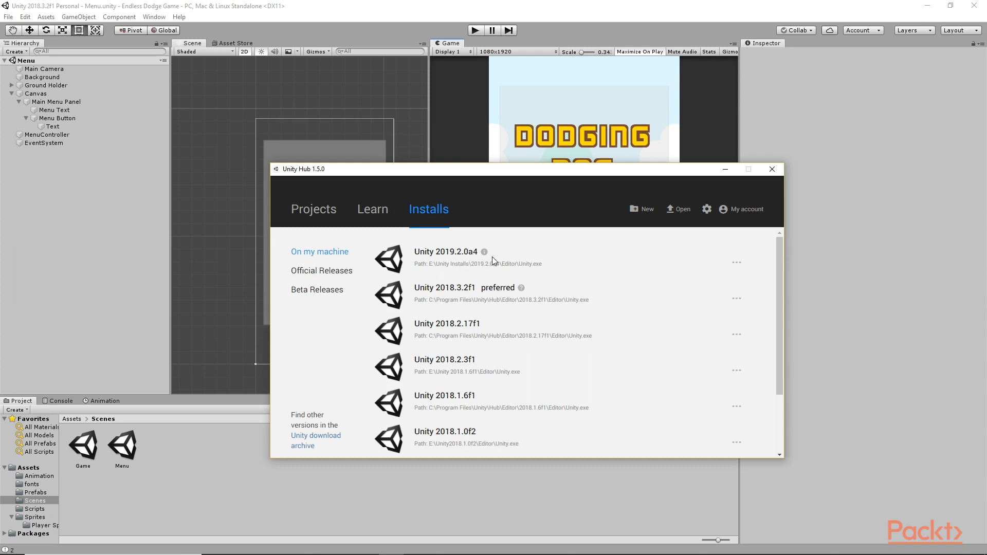
pyautogui.click(737, 264)
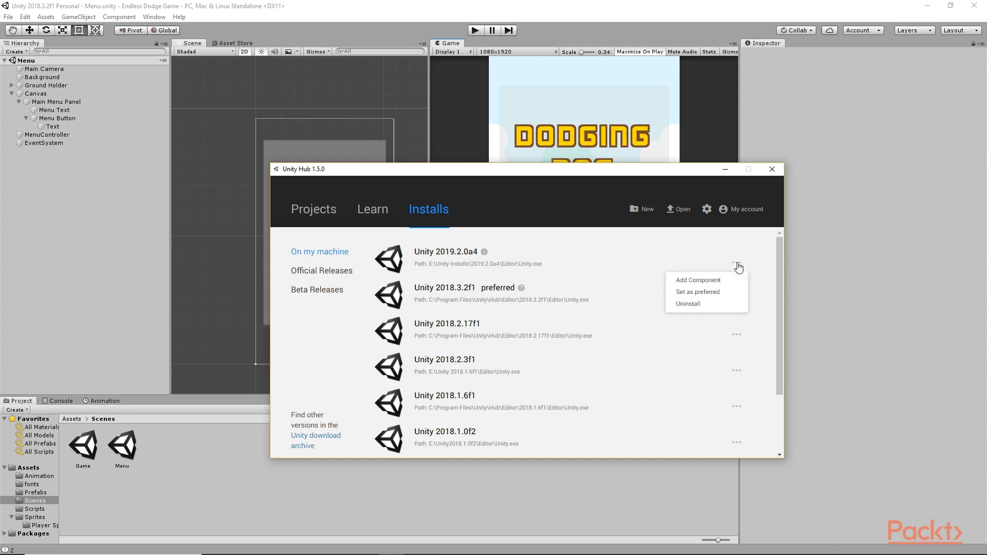
pyautogui.click(698, 280)
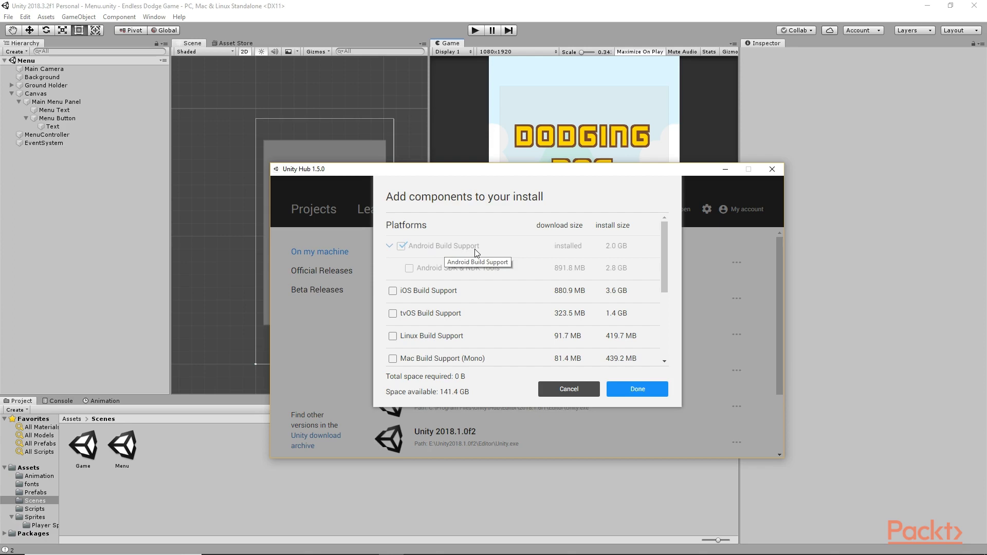
pyautogui.click(411, 271)
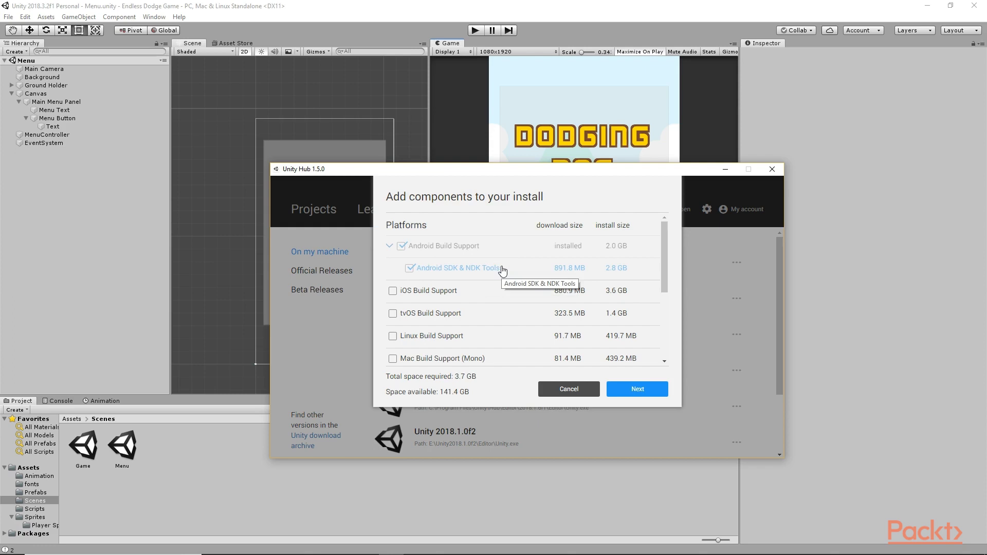
pyautogui.click(577, 389)
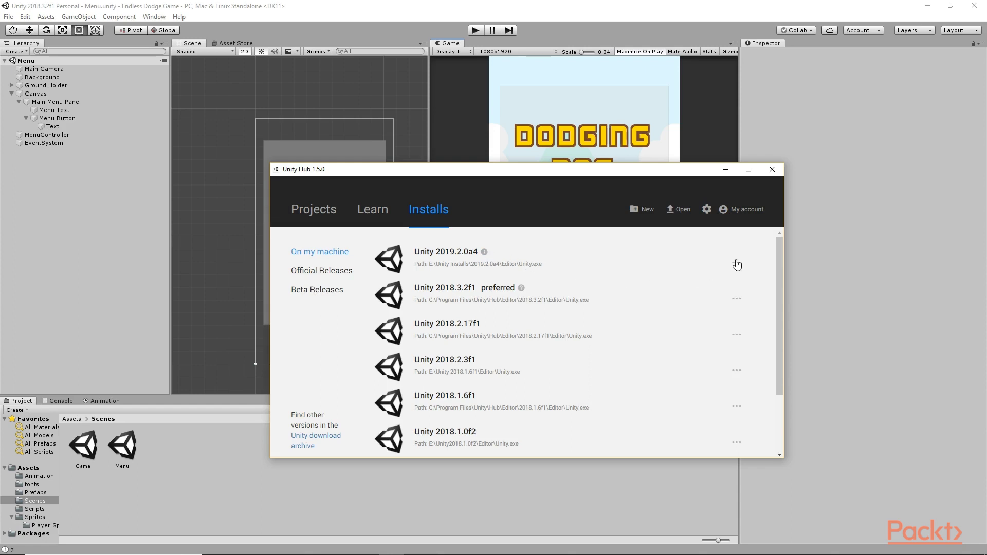
pyautogui.click(771, 170)
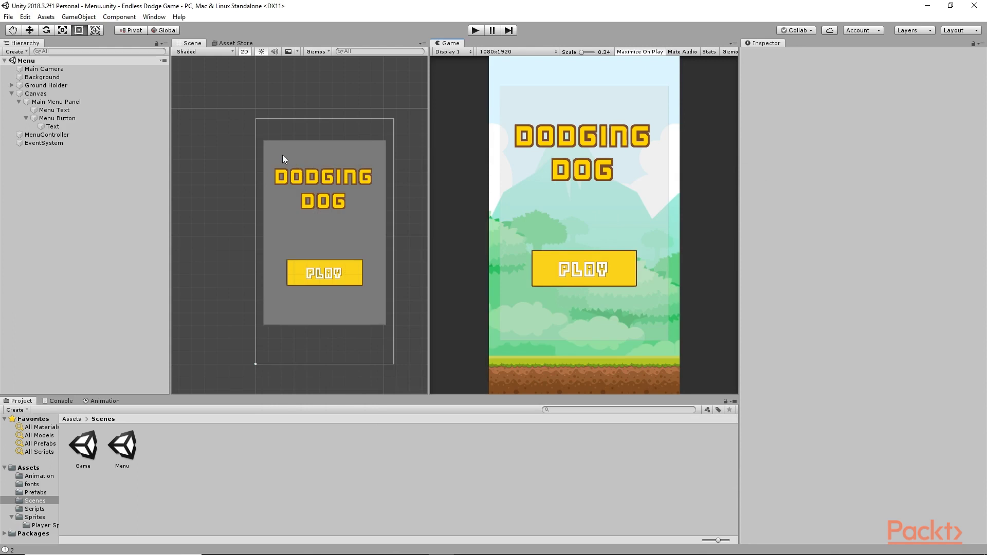
# Step: Launch the Android SDK download page from Preferences > External Tools
pyautogui.click(26, 17)
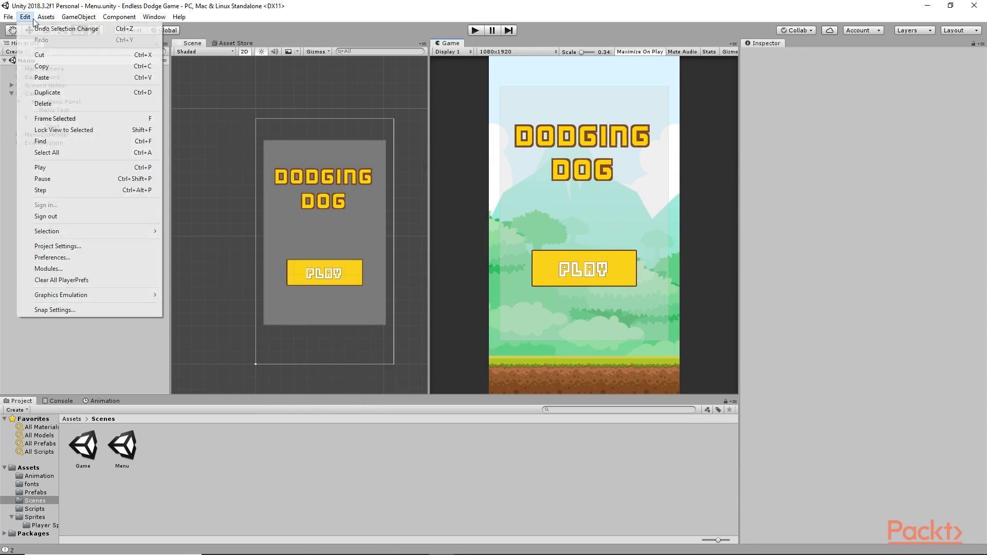
pyautogui.click(62, 258)
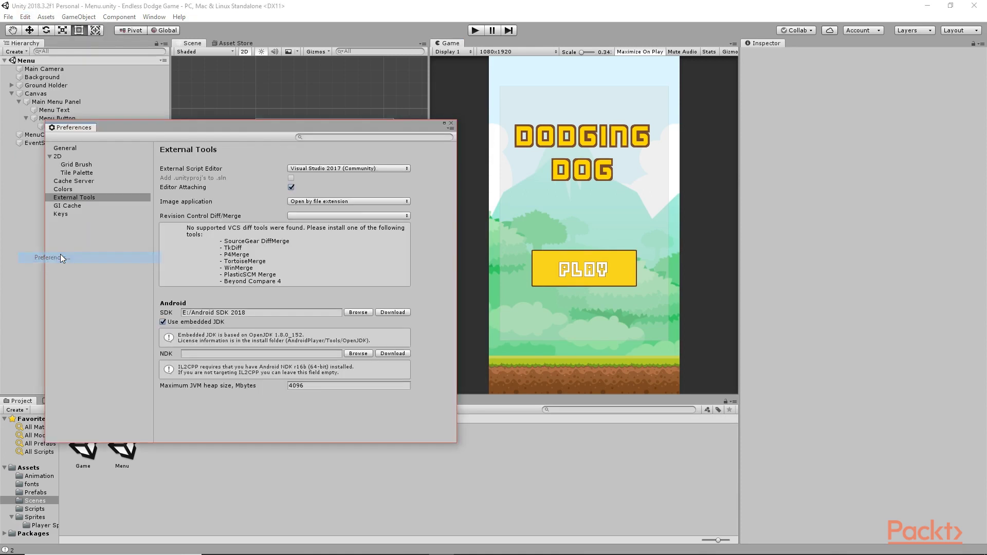
pyautogui.click(79, 199)
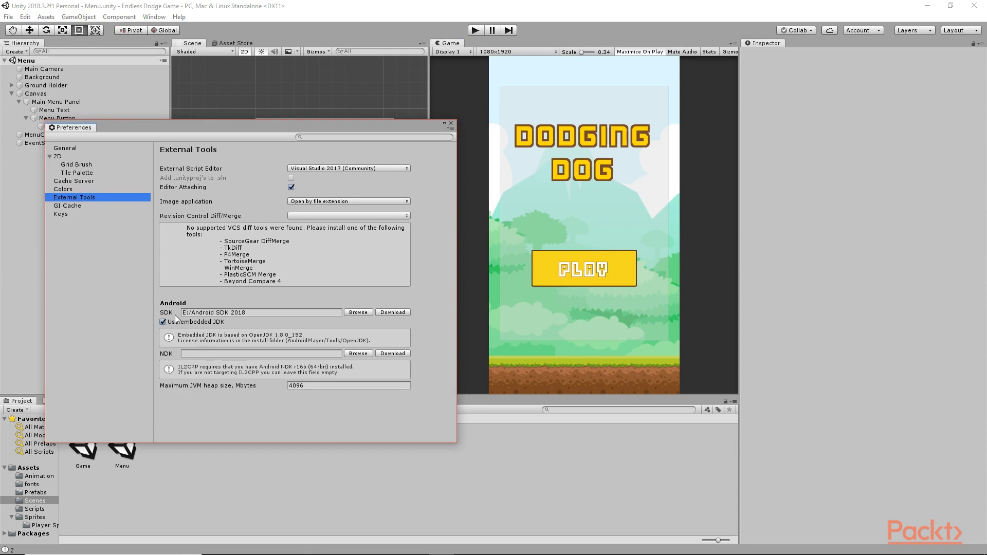
pyautogui.click(392, 312)
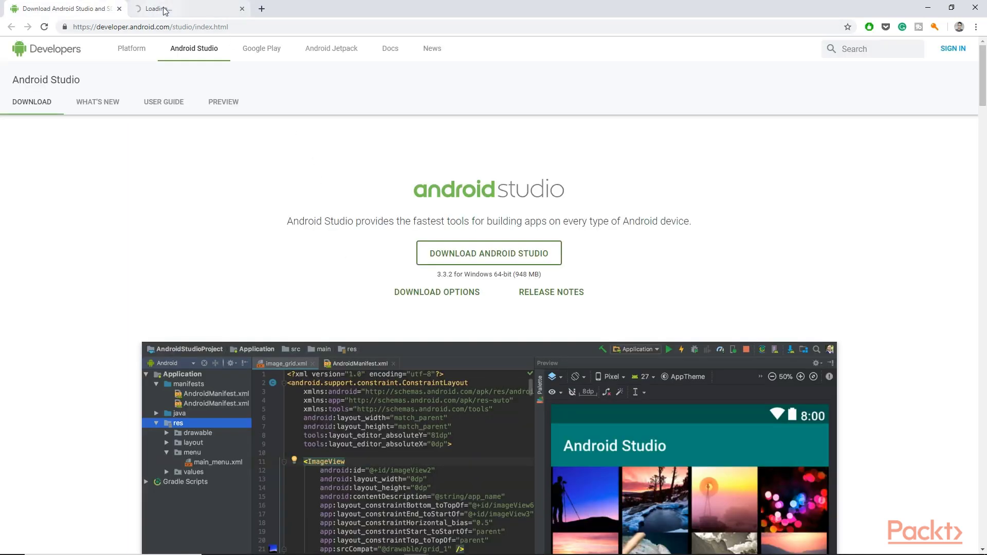
# Step: Browse the Android Studio page's feature sections in the new browser tab
pyautogui.click(164, 11)
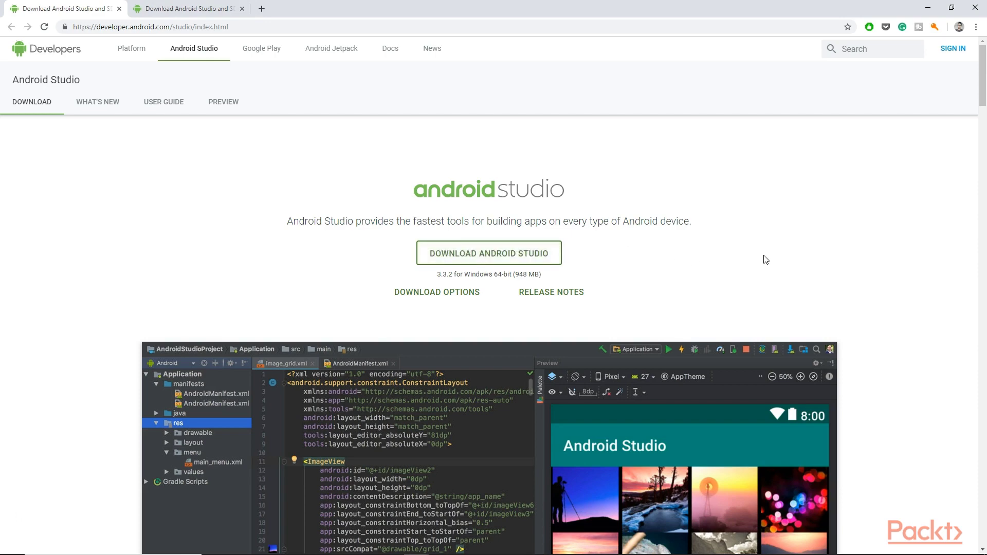
pyautogui.scroll(-12, 863, 283)
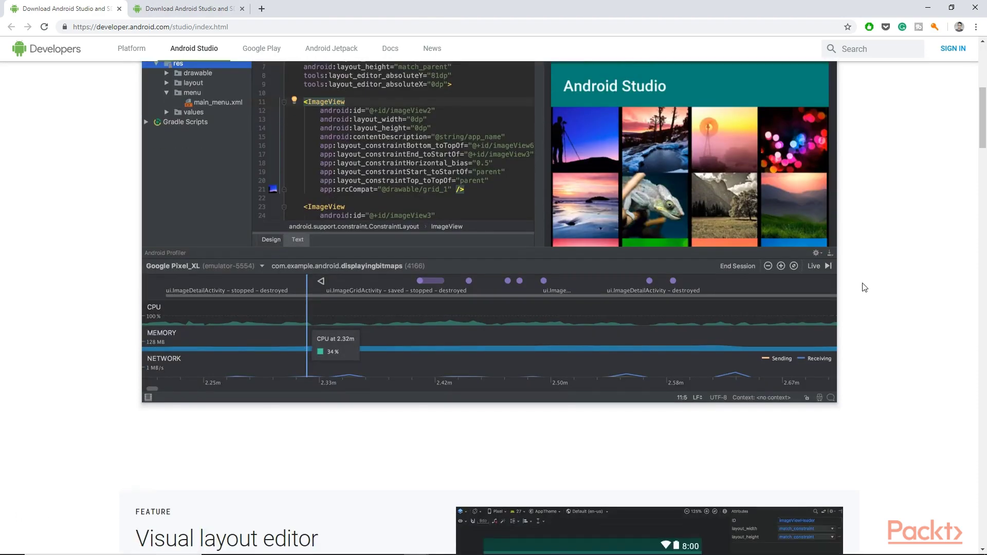
pyautogui.scroll(-6, 864, 285)
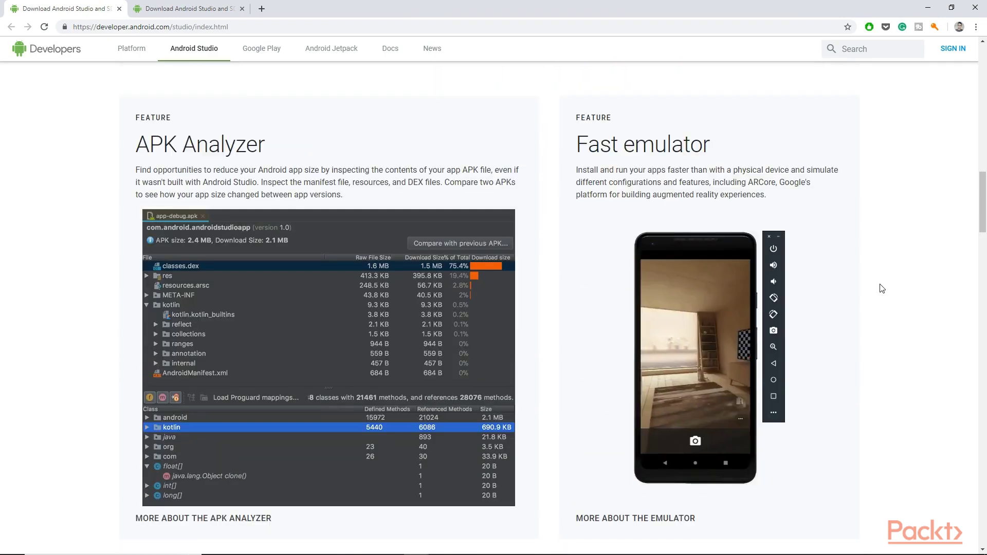
pyautogui.scroll(-14, 882, 288)
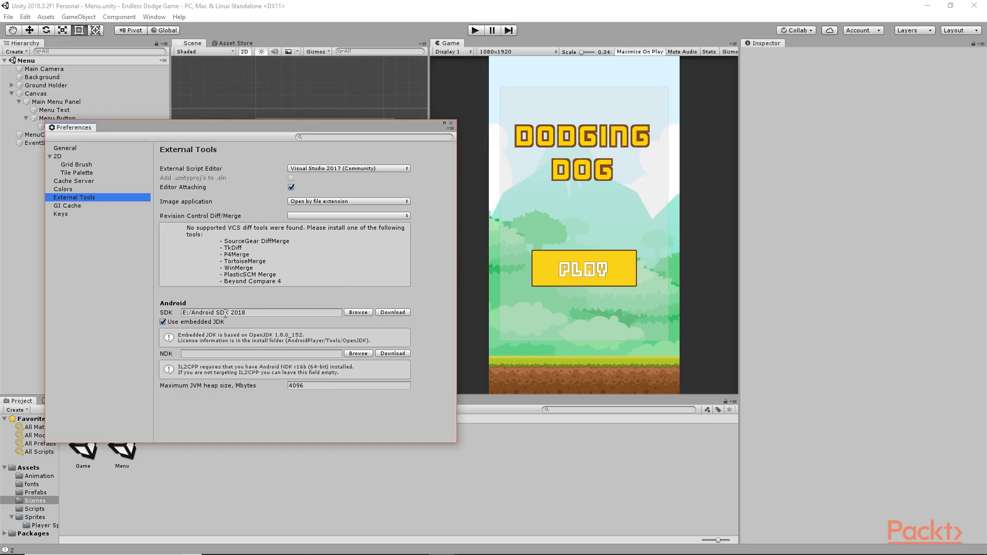
# Step: Verify the Android SDK path reads E:/Android SDK 2018 and close Preferences
pyautogui.click(246, 314)
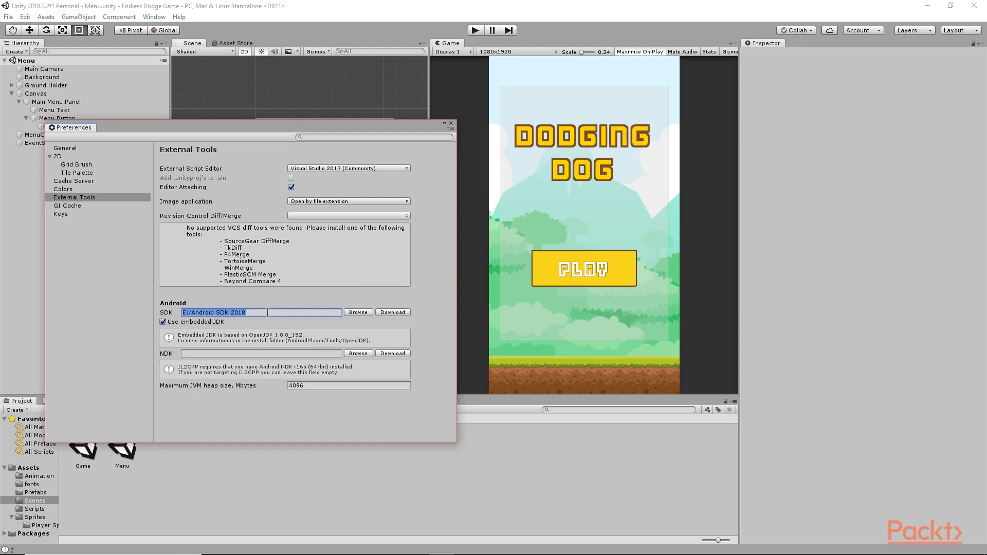
pyautogui.click(451, 123)
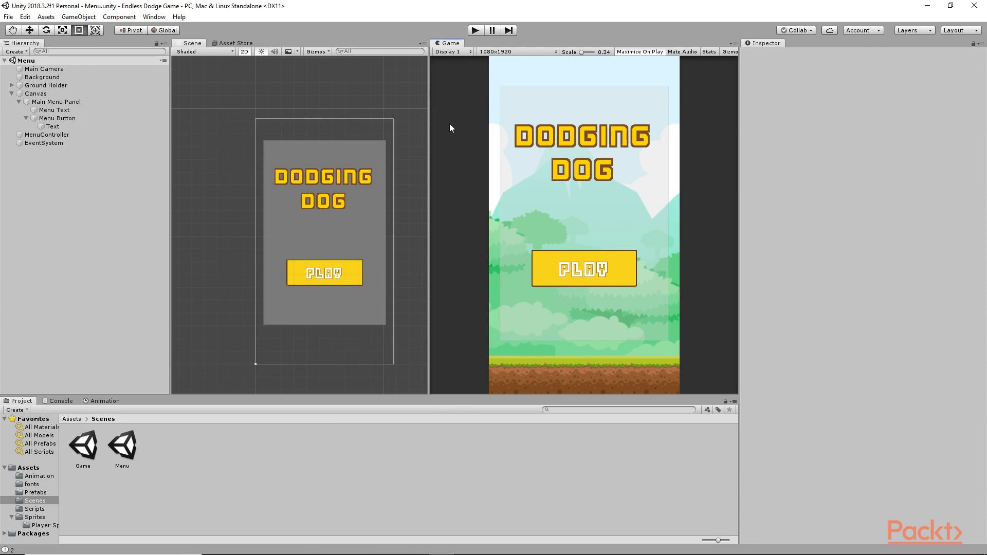
# Step: Switch the build platform to Android in Build Settings, then close the window
pyautogui.click(8, 17)
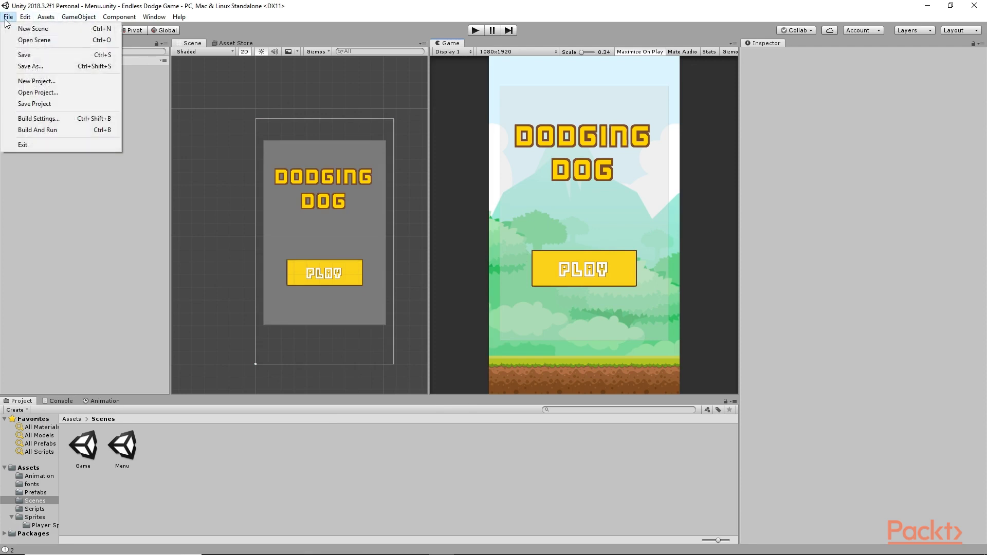
pyautogui.click(43, 120)
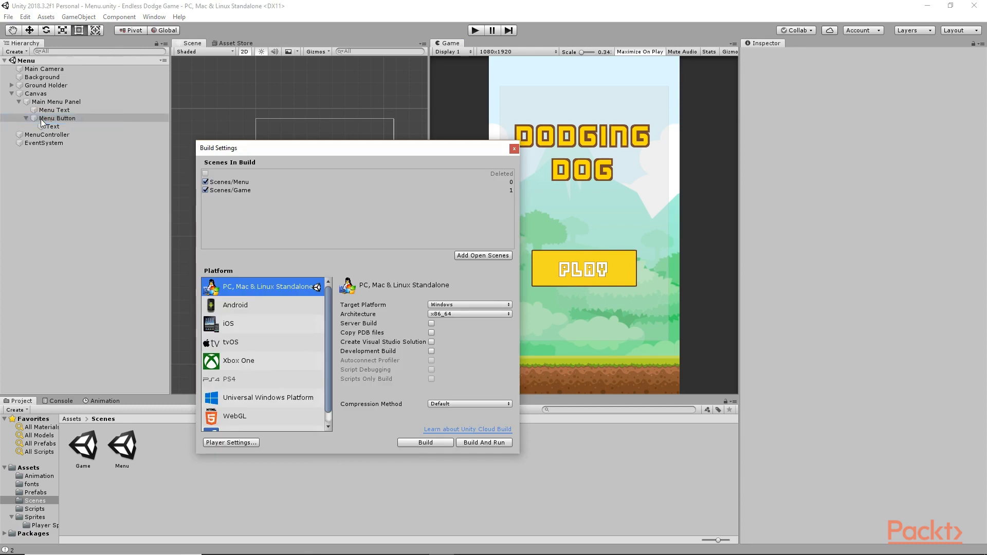
pyautogui.click(242, 307)
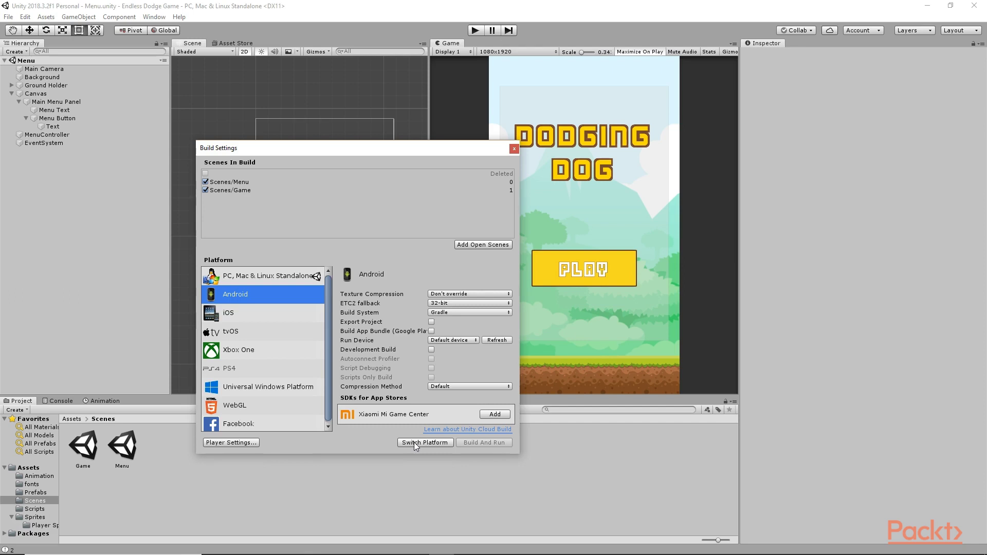
pyautogui.click(416, 443)
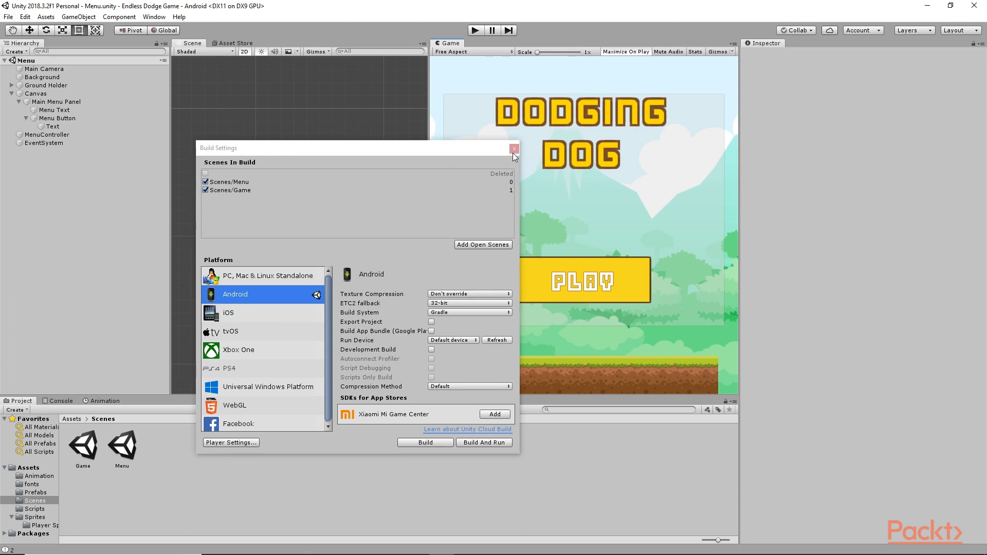
pyautogui.click(513, 152)
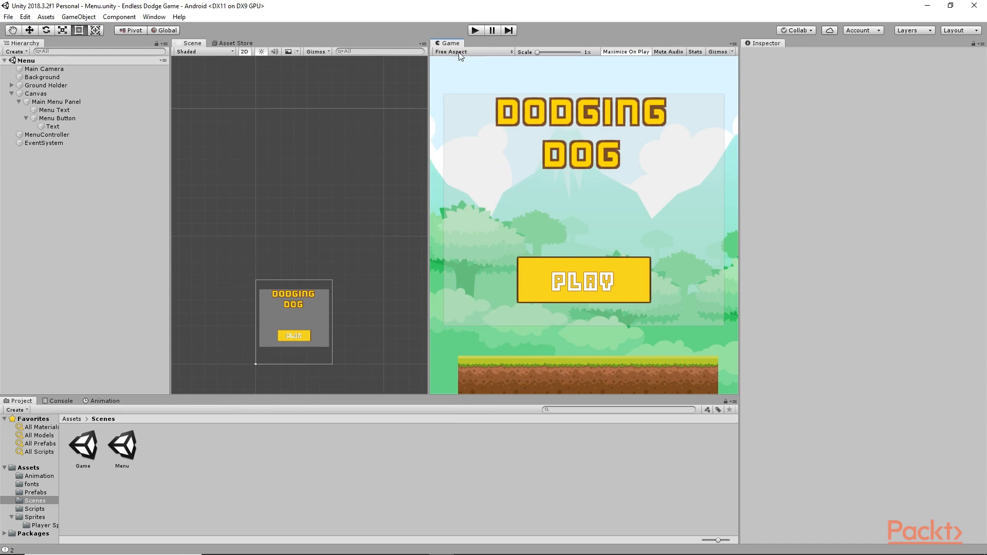
# Step: Set the Game view preview resolution to 1920x1080 Portrait (1080x1920)
pyautogui.click(511, 52)
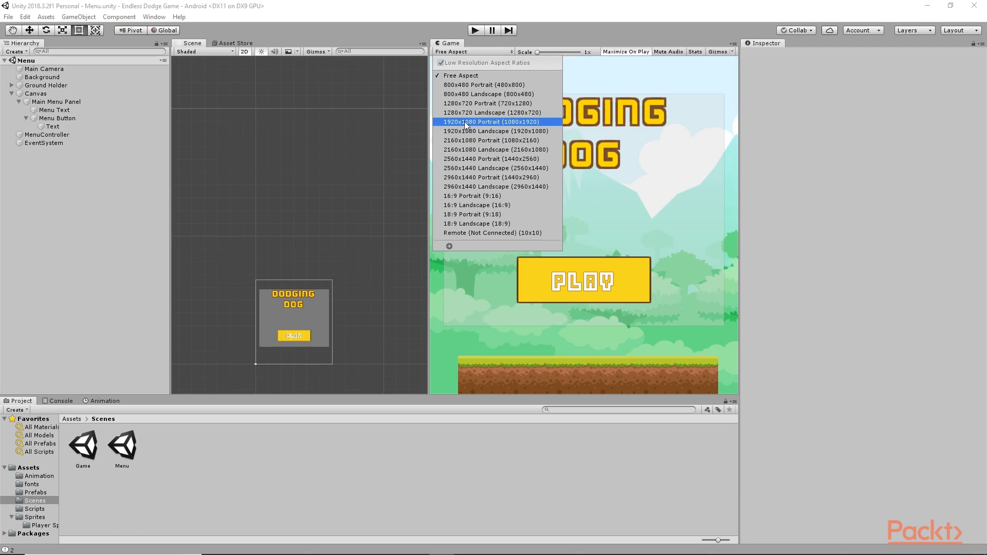
pyautogui.click(477, 123)
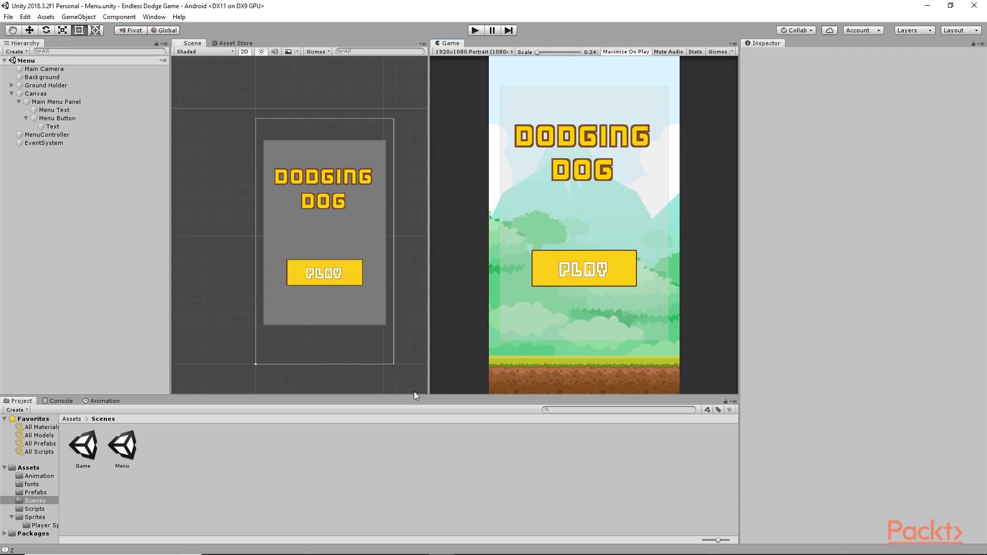
pyautogui.click(8, 16)
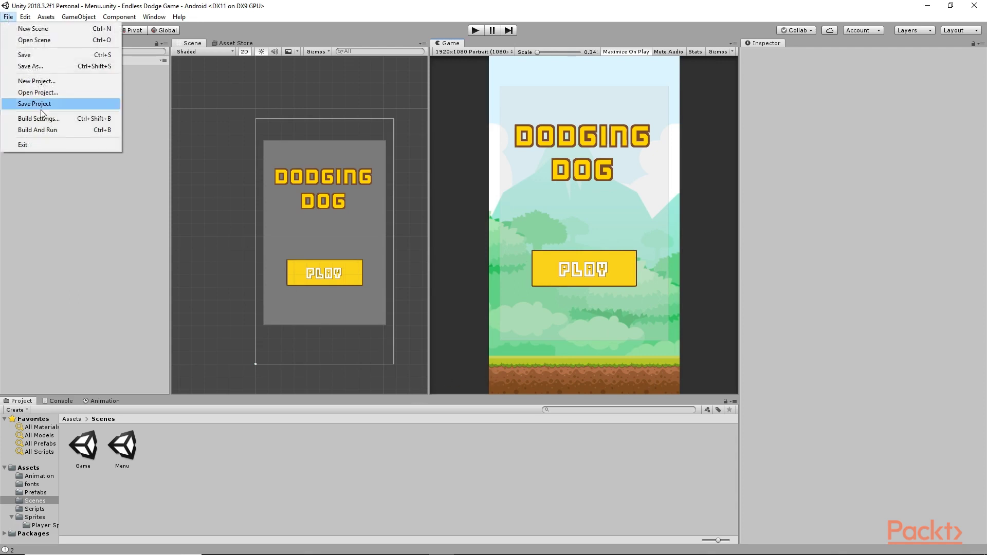
# Step: In Player Settings, widen the Inspector and enter Charger Games as the Company Name
pyautogui.click(45, 118)
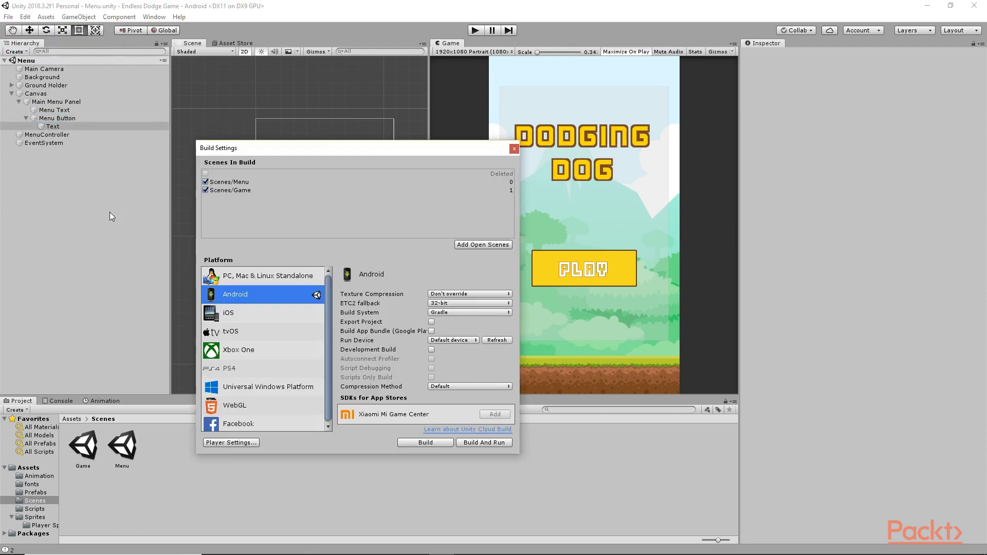
pyautogui.click(236, 444)
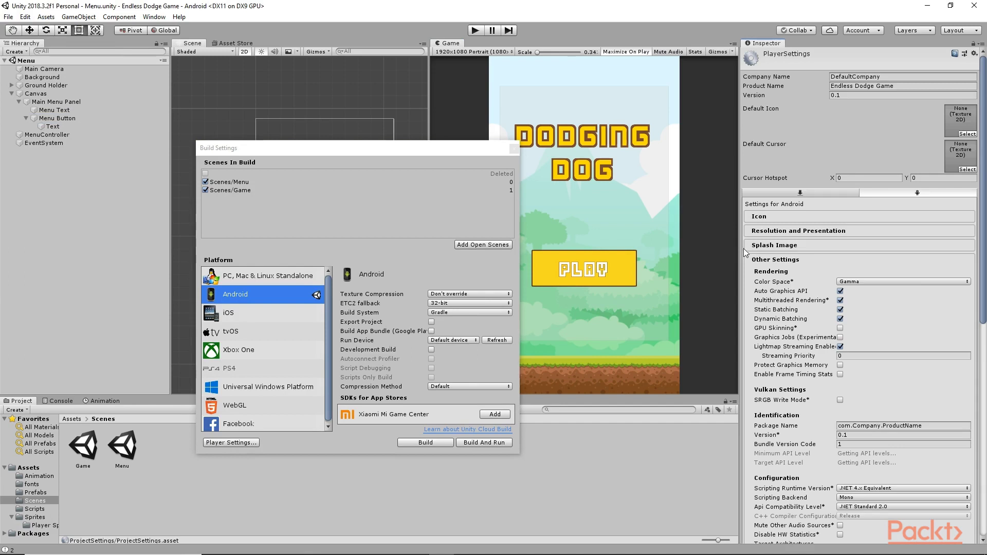
pyautogui.moveTo(741, 252); pyautogui.dragTo(717, 254)
pyautogui.moveTo(683, 260); pyautogui.dragTo(664, 259)
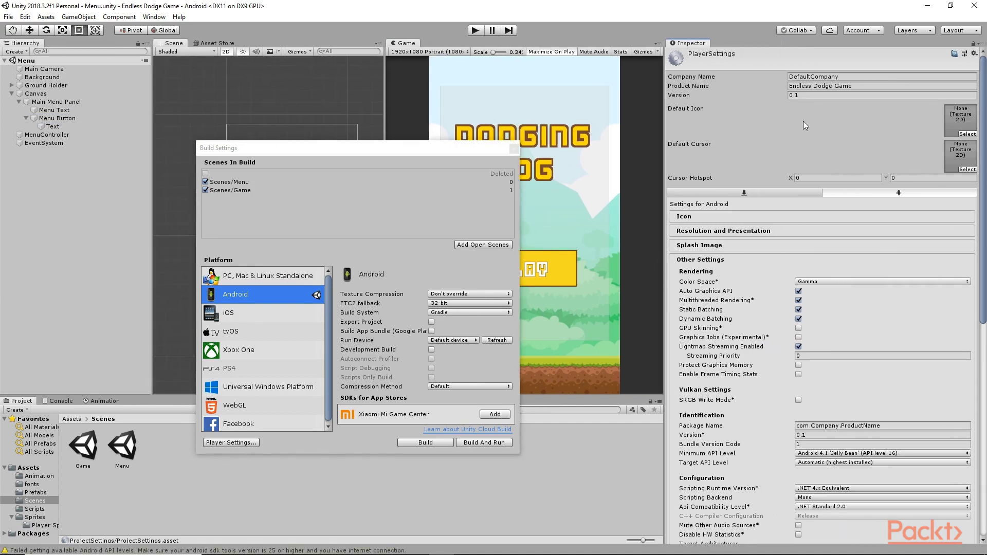
pyautogui.click(843, 78)
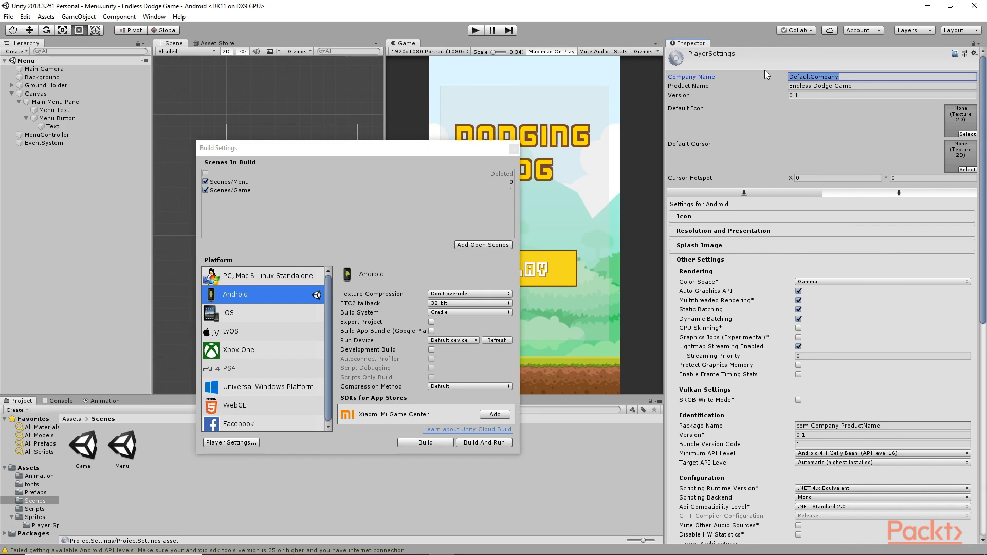
pyautogui.write('Charger Game')
pyautogui.click(860, 85)
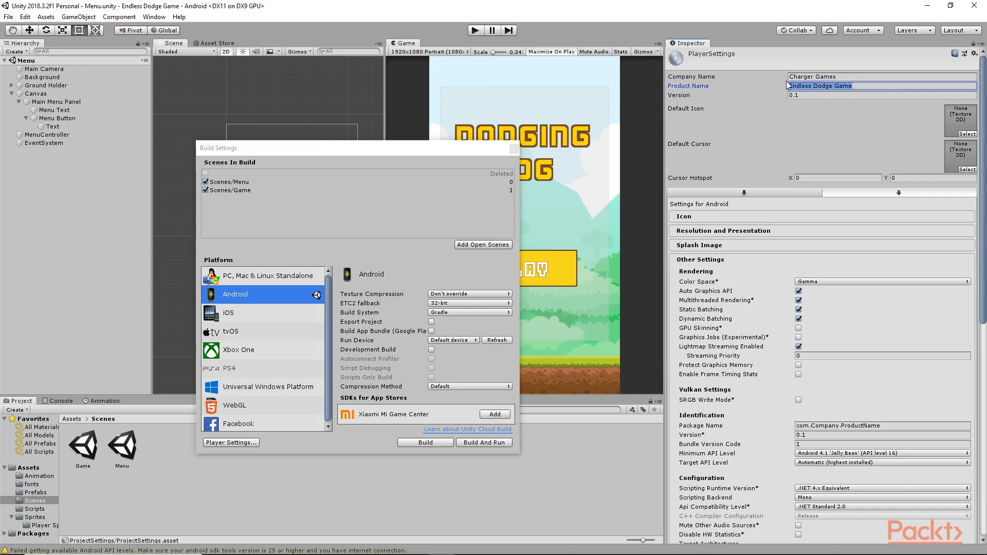
pyautogui.click(966, 135)
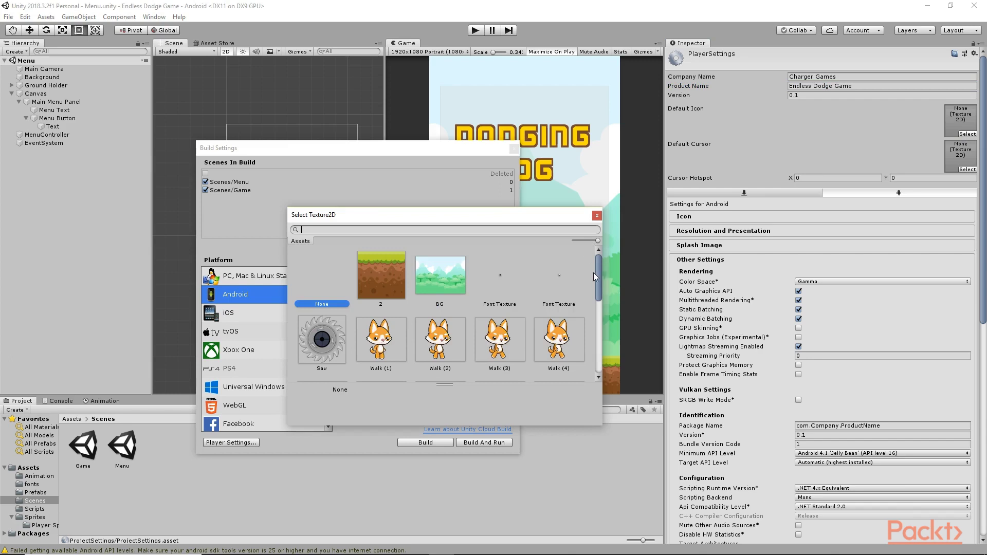
# Step: Choose the Walk (2) sprite as the Default Icon texture
pyautogui.scroll(-3, 597, 279)
pyautogui.scroll(3, 606, 285)
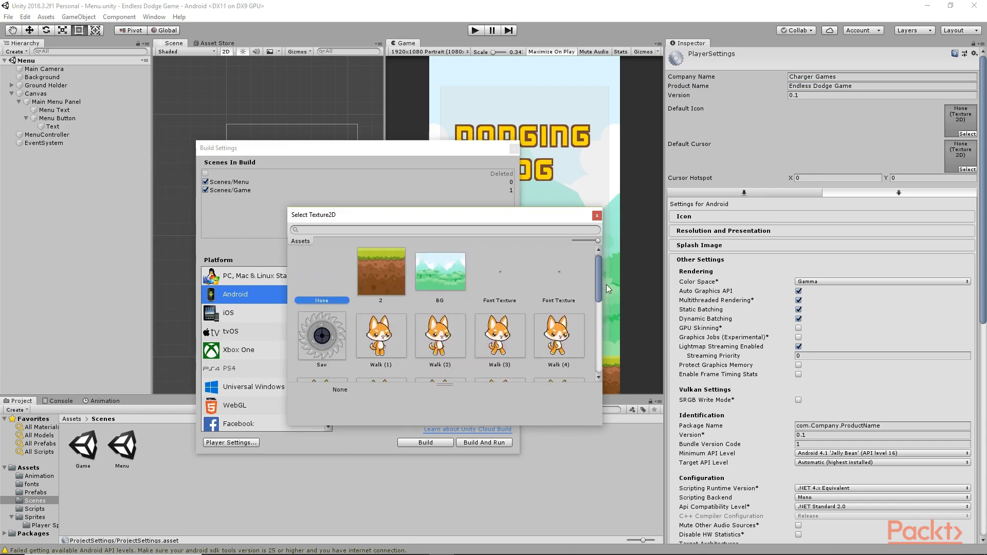
pyautogui.scroll(-1, 605, 289)
pyautogui.click(458, 315)
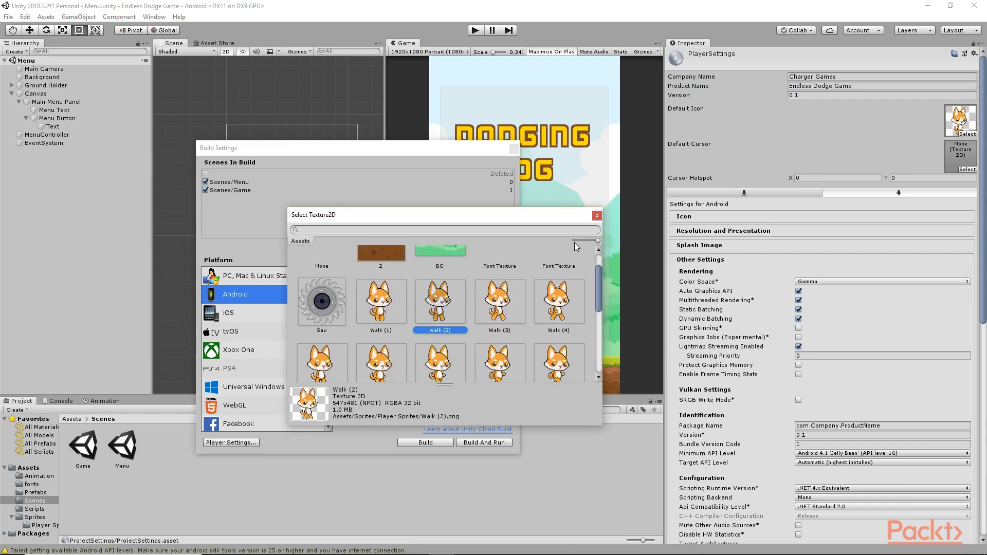
pyautogui.click(595, 217)
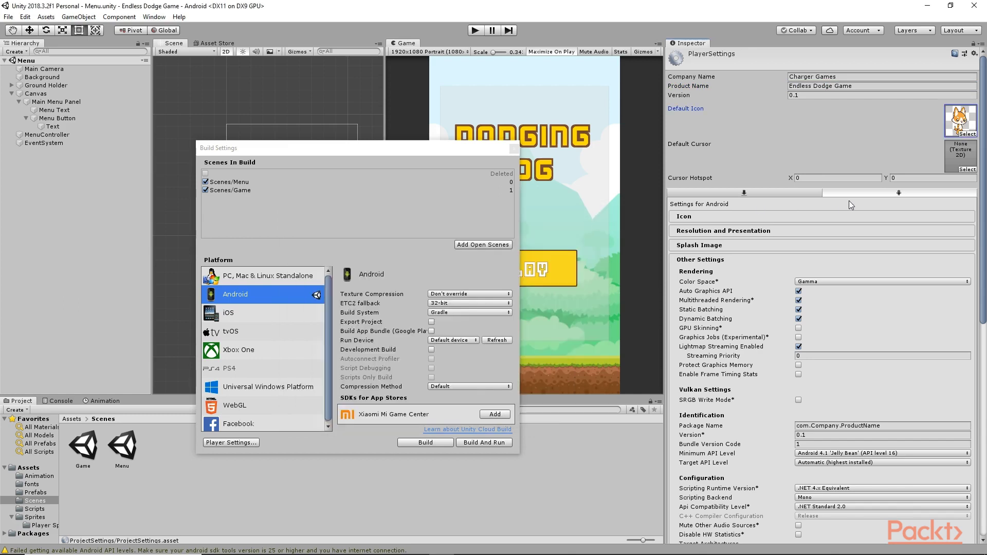
# Step: Set Default Orientation to Portrait under Resolution and Presentation
pyautogui.click(795, 220)
pyautogui.click(755, 216)
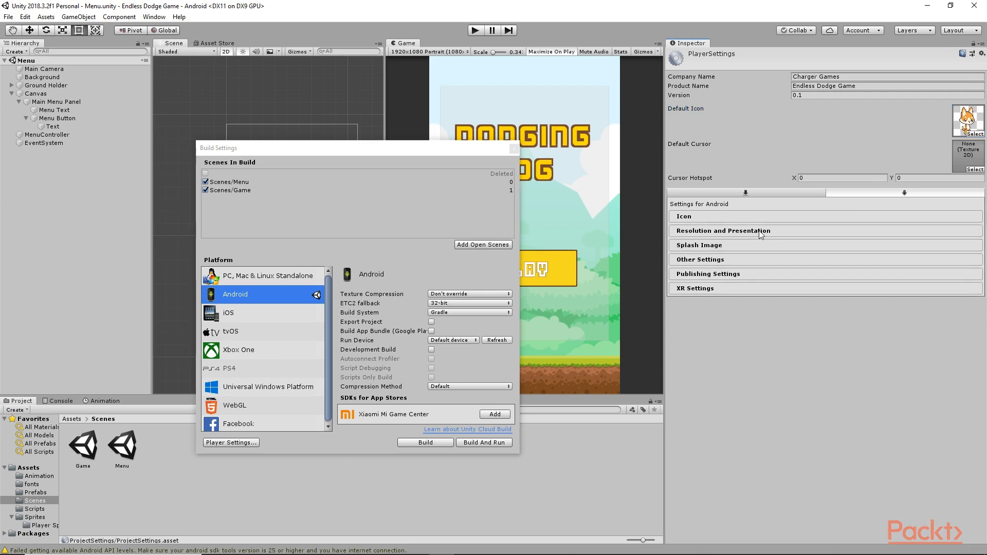
pyautogui.click(759, 232)
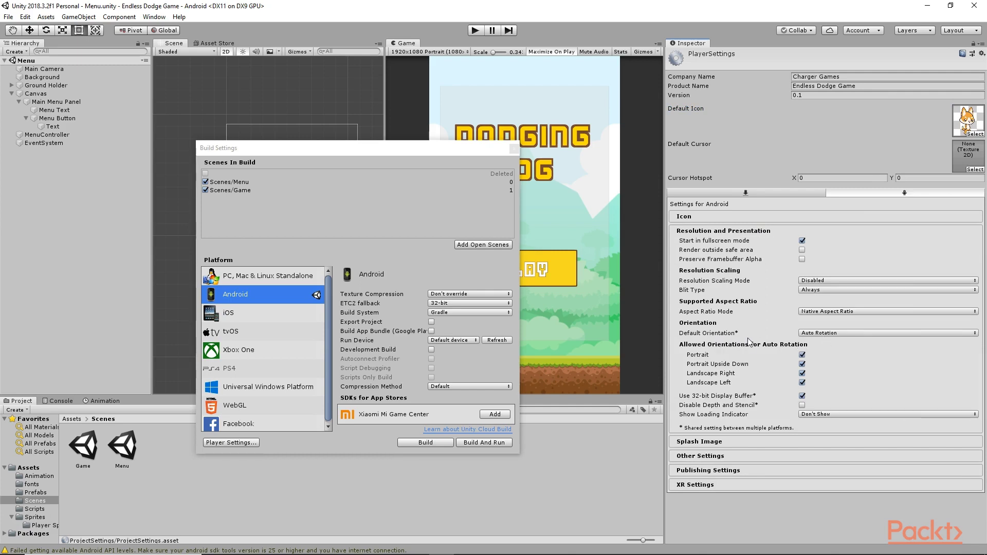
pyautogui.click(812, 333)
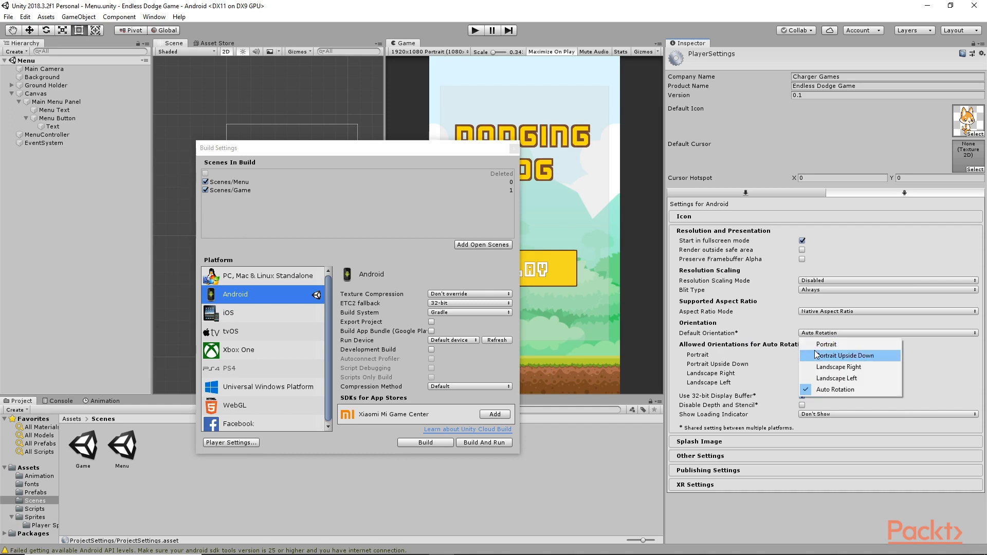
pyautogui.click(815, 346)
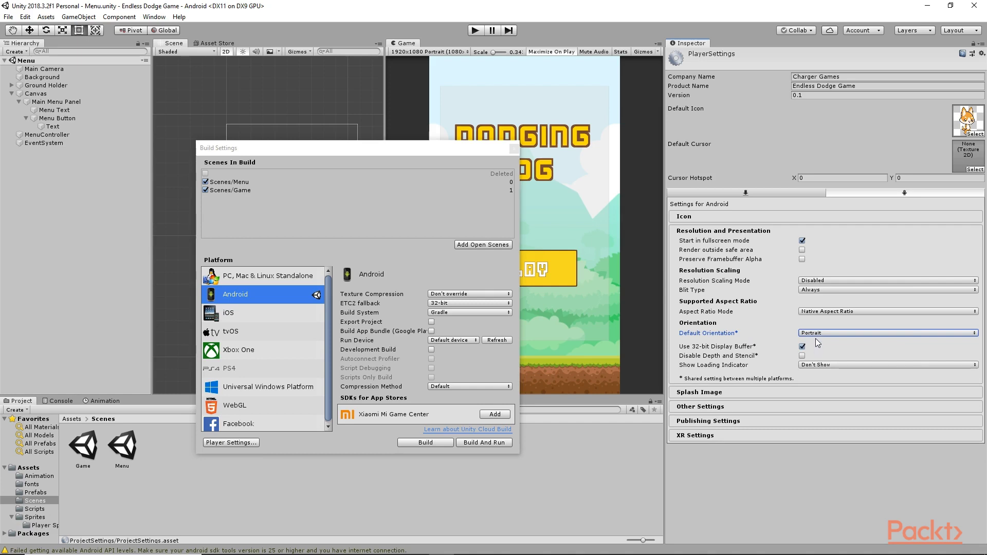
pyautogui.click(699, 406)
# Step: Replace the Package Name in Other Settings with com.chargergames.dodgingdog
pyautogui.click(697, 406)
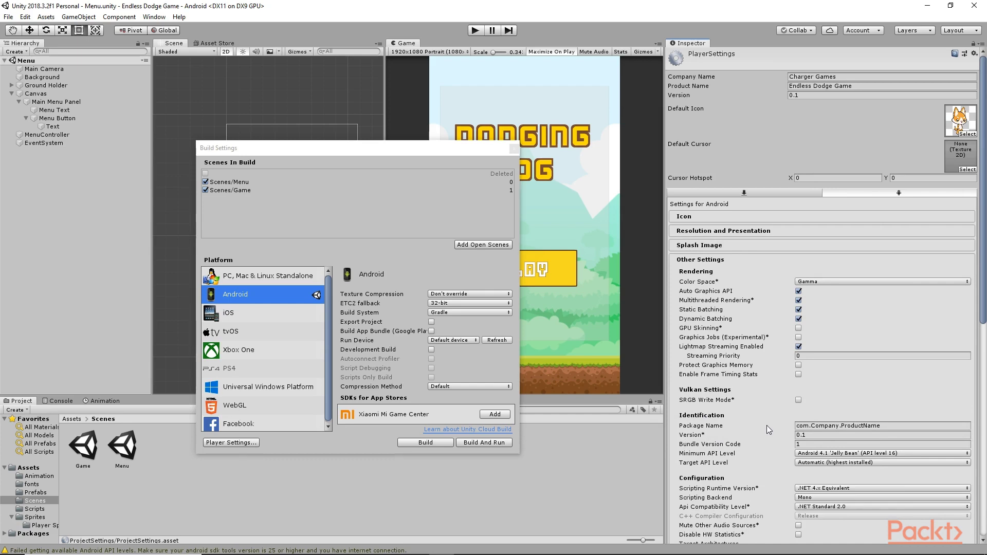
pyautogui.click(889, 427)
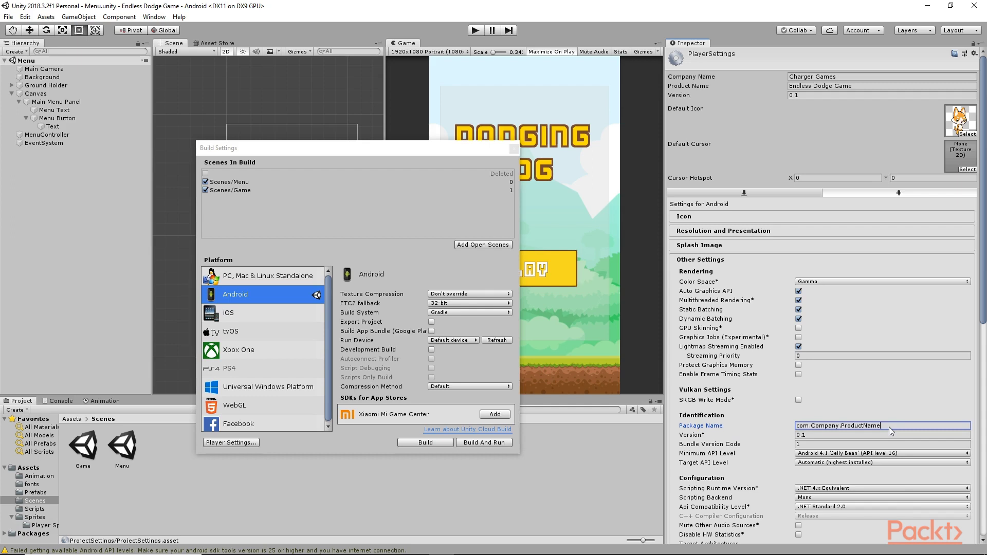
pyautogui.moveTo(890, 426); pyautogui.dragTo(782, 427)
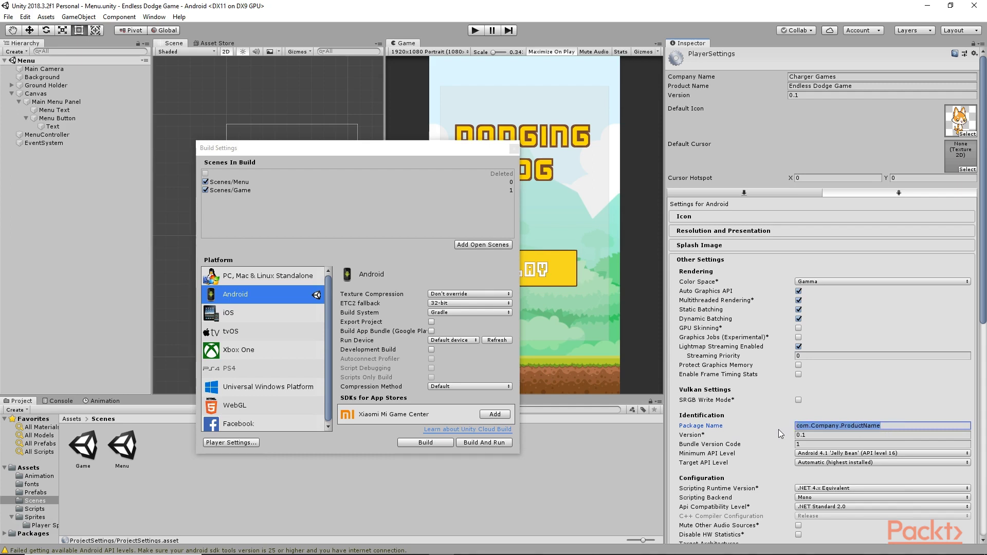
pyautogui.write('com.chargergames.dodgingdog')
pyautogui.scroll(-5, 964, 372)
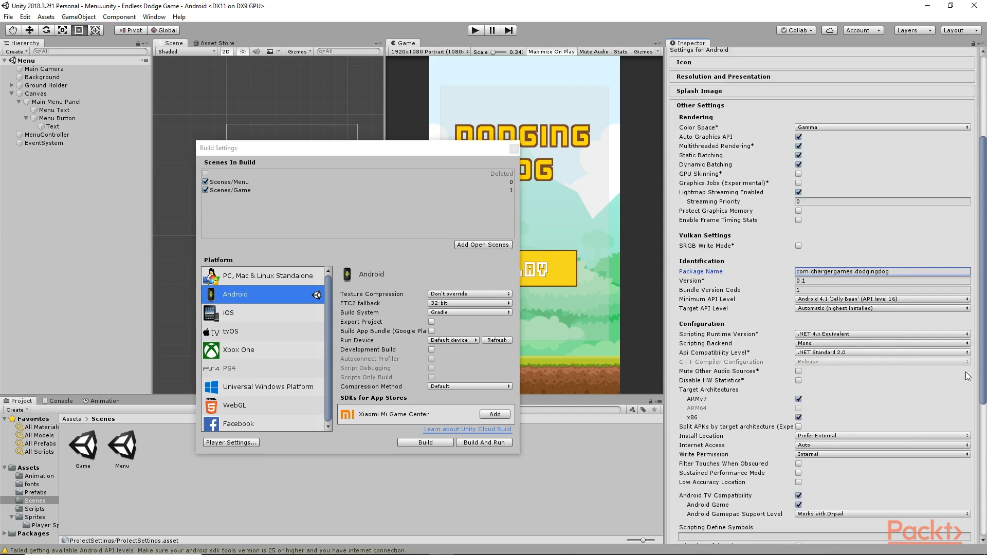
pyautogui.scroll(-8, 928, 377)
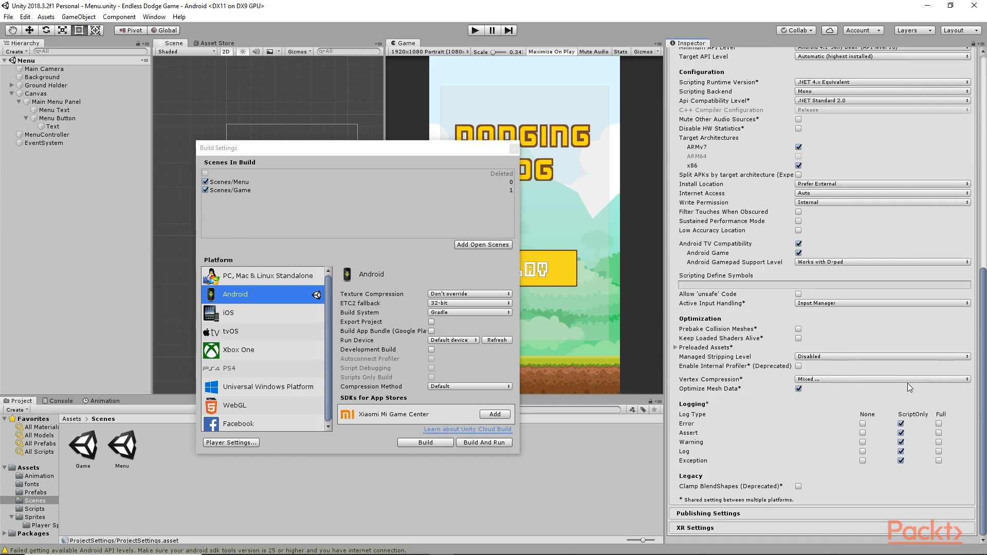
pyautogui.click(730, 515)
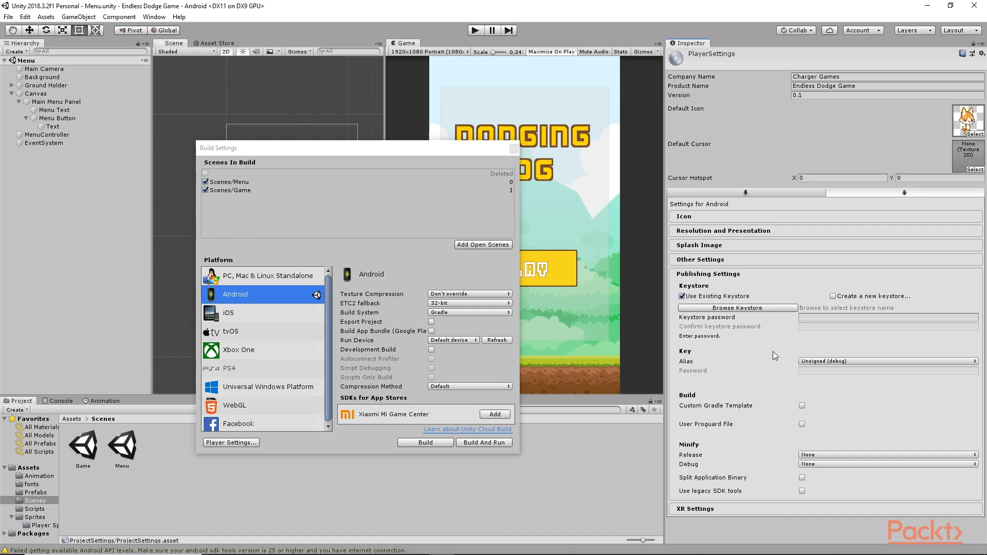
# Step: Choose to create a new keystore and bring up its save location dialog
pyautogui.click(833, 297)
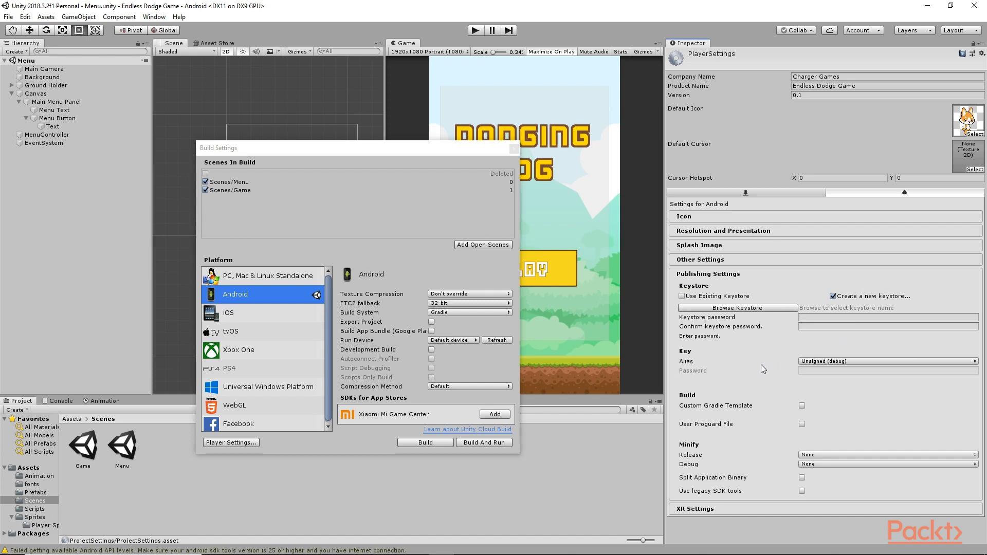
pyautogui.click(824, 362)
pyautogui.click(837, 371)
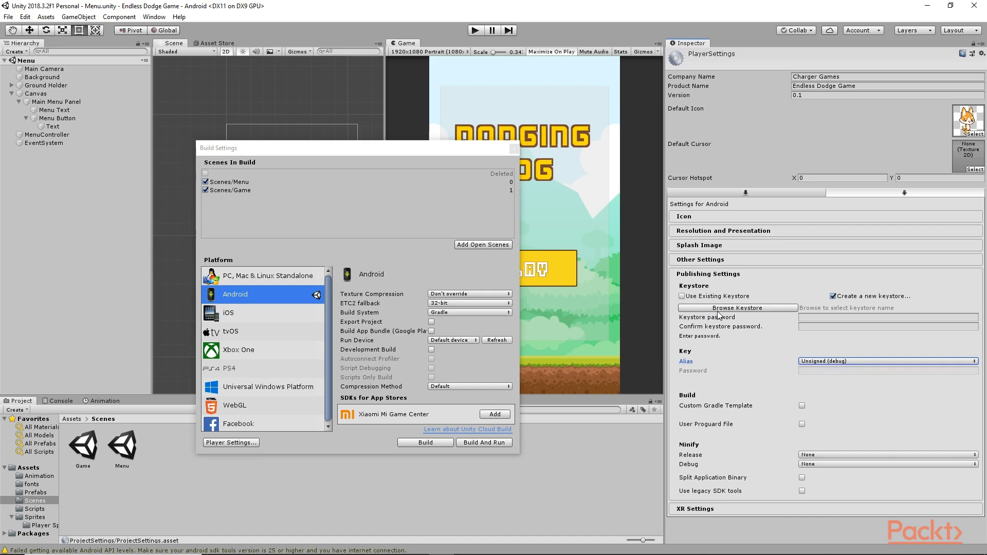
pyautogui.click(736, 308)
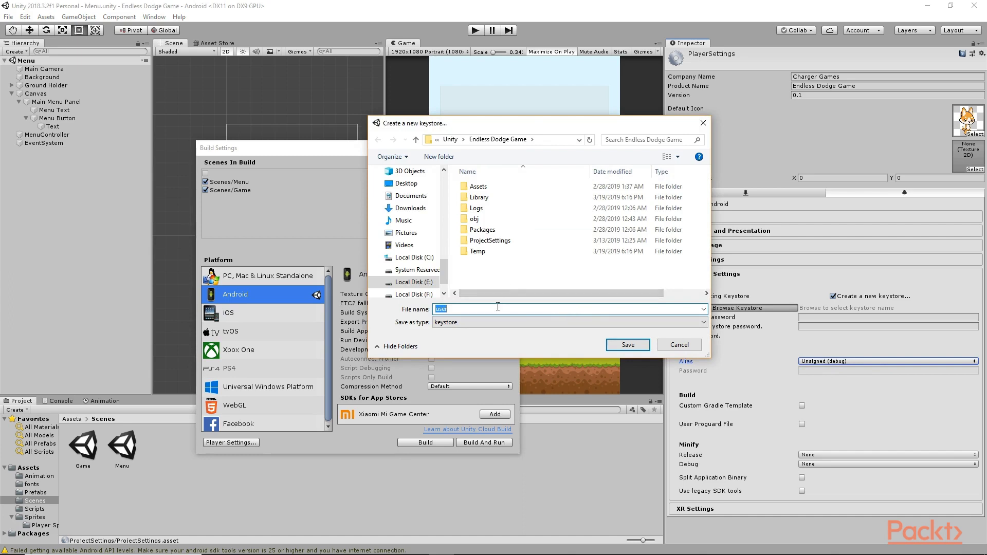
# Step: Save the new keystore as dodgingdog.keystore in the project folder
pyautogui.write('dodgingdog')
pyautogui.click(615, 341)
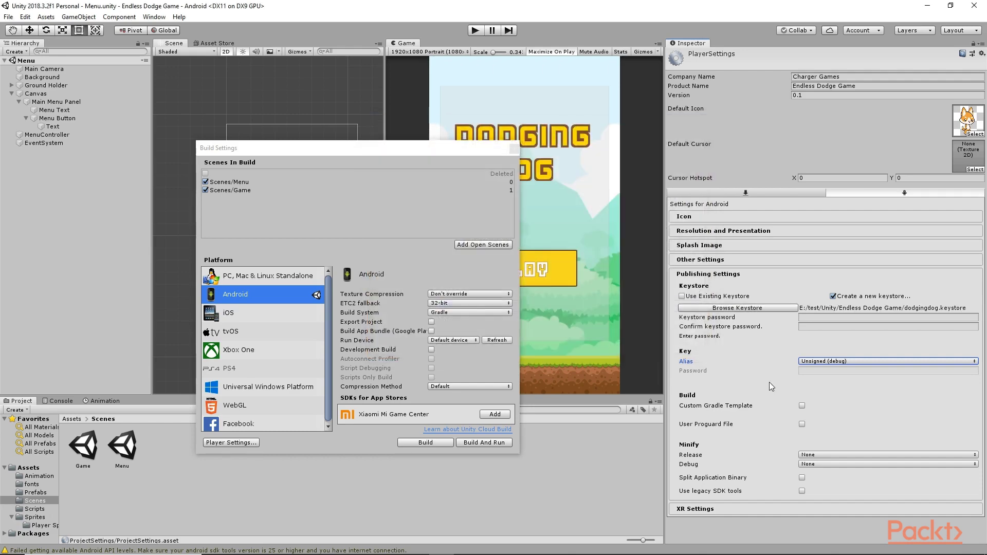
pyautogui.click(818, 364)
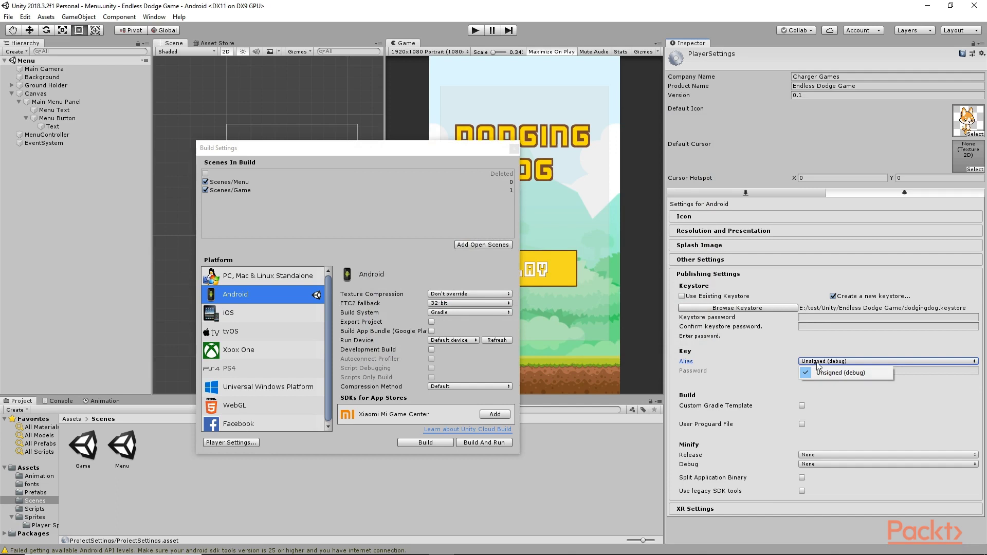
pyautogui.click(820, 371)
# Step: Enter and confirm the keystore password
pyautogui.click(810, 318)
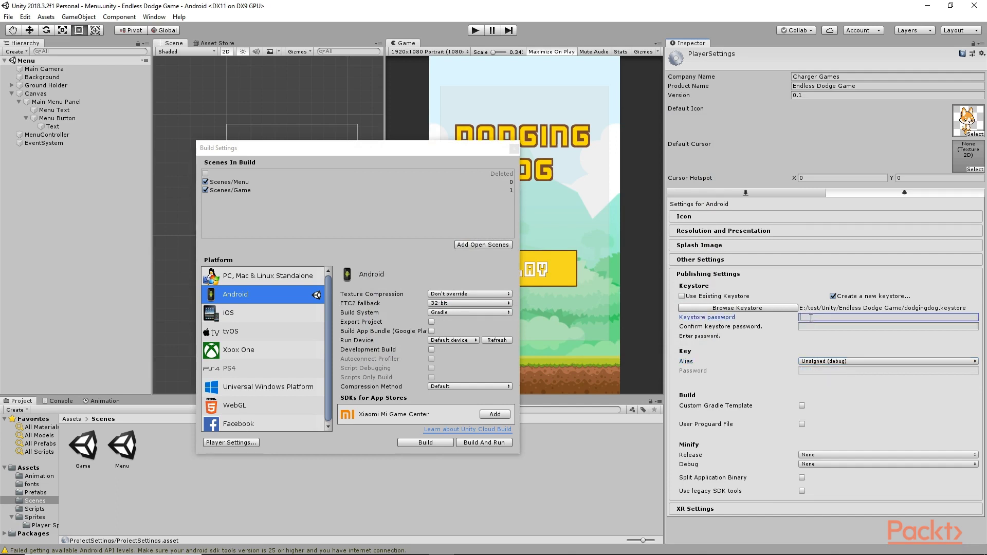
pyautogui.write('*******')
pyautogui.press('Tab')
pyautogui.write('*******')
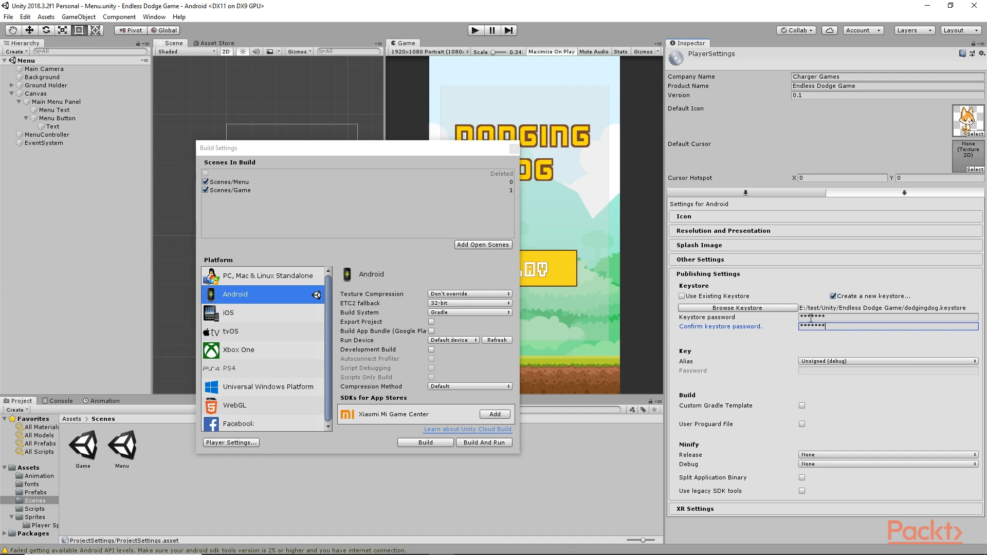
pyautogui.click(823, 362)
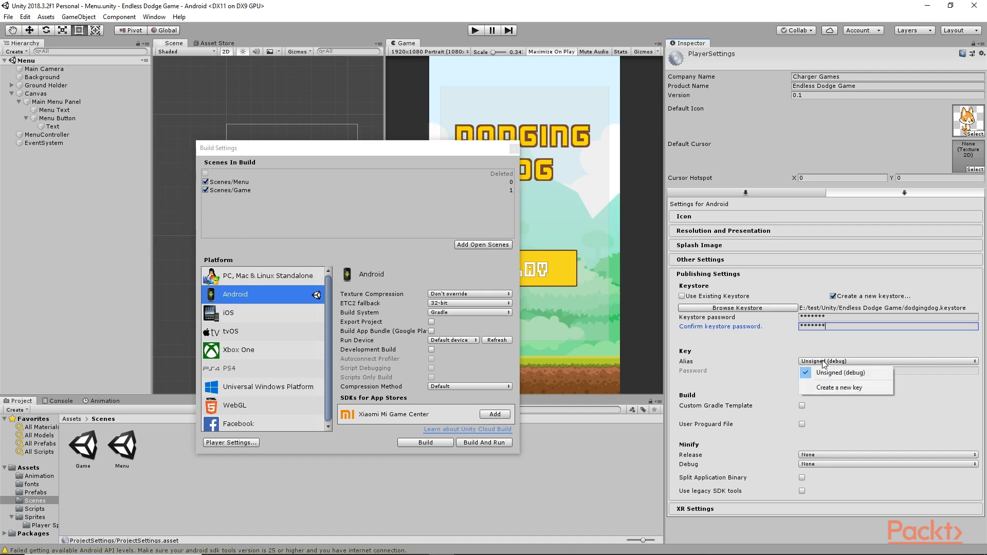
# Step: Create a new key with alias 'Dodging Dog', a confirmed key password and the owner's full name
pyautogui.click(839, 390)
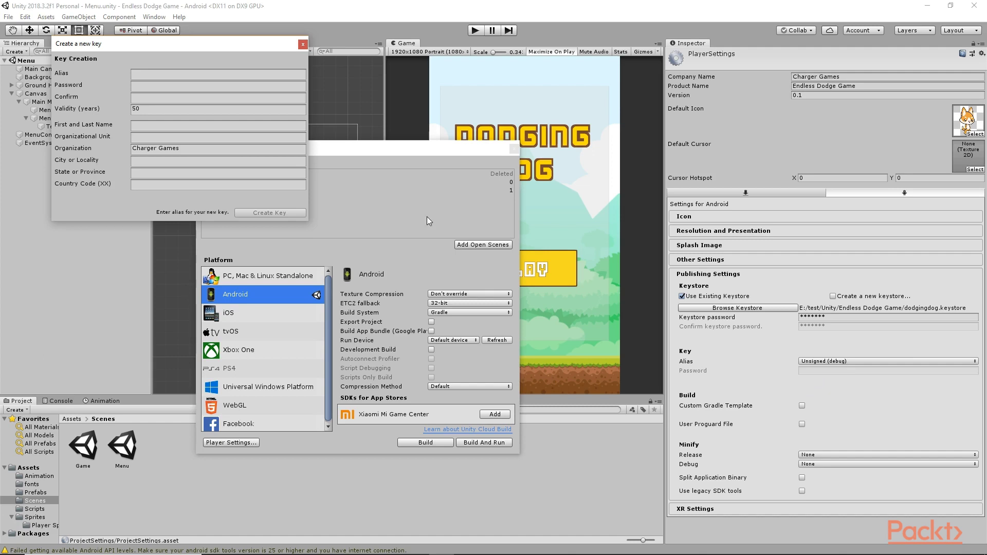
pyautogui.moveTo(178, 47); pyautogui.dragTo(298, 137)
pyautogui.click(261, 164)
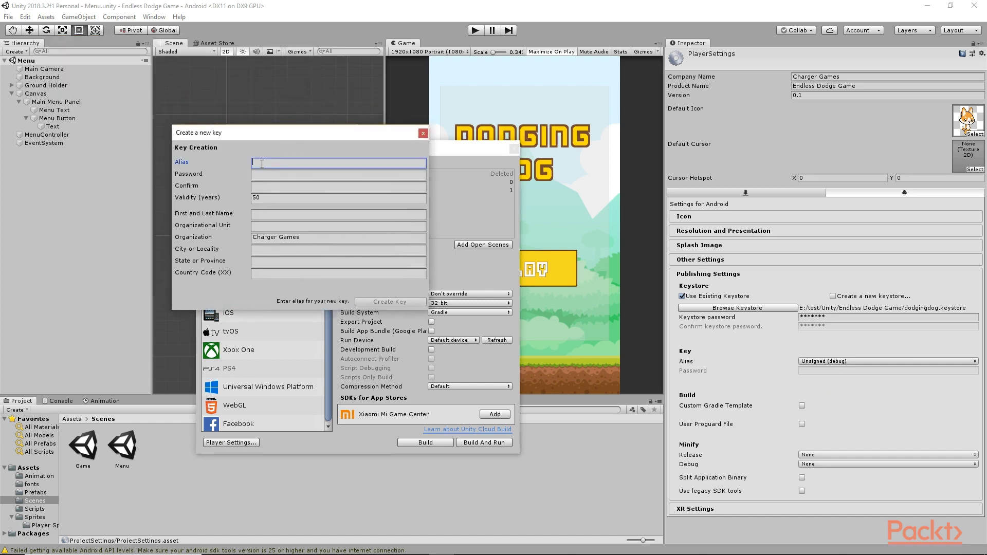
pyautogui.write('Dodging Dog')
pyautogui.click(278, 174)
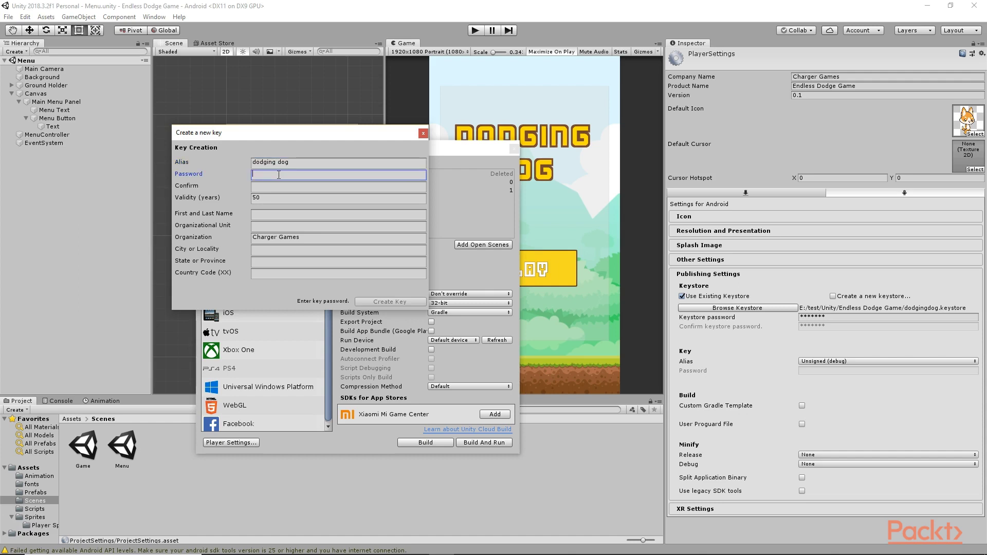
pyautogui.write('dodging')
pyautogui.press('Tab')
pyautogui.write('dodging')
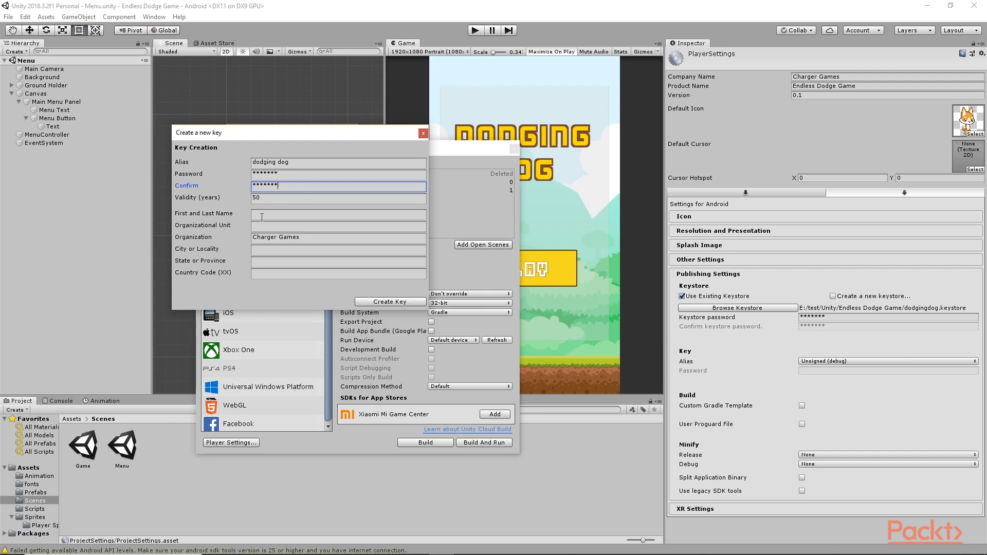
pyautogui.click(261, 215)
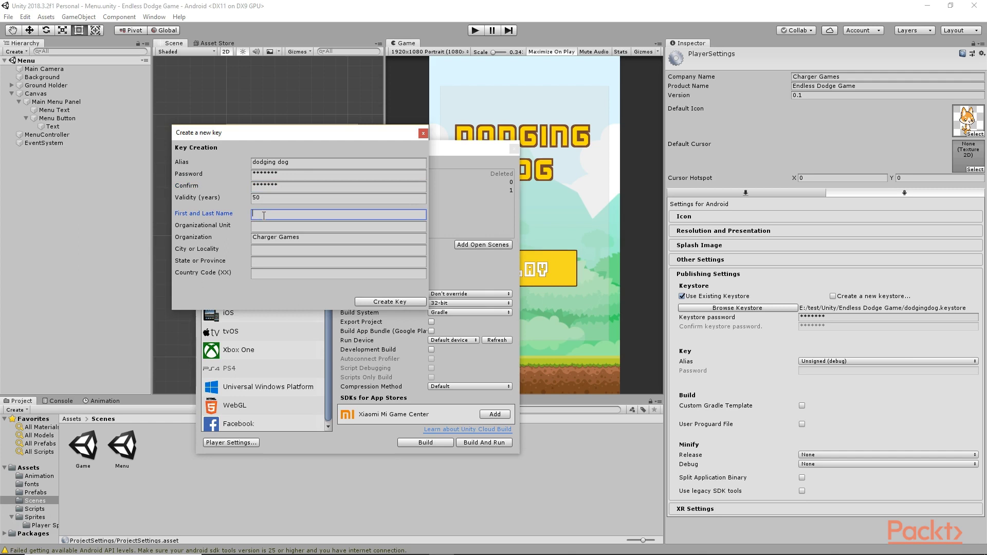
pyautogui.click(386, 305)
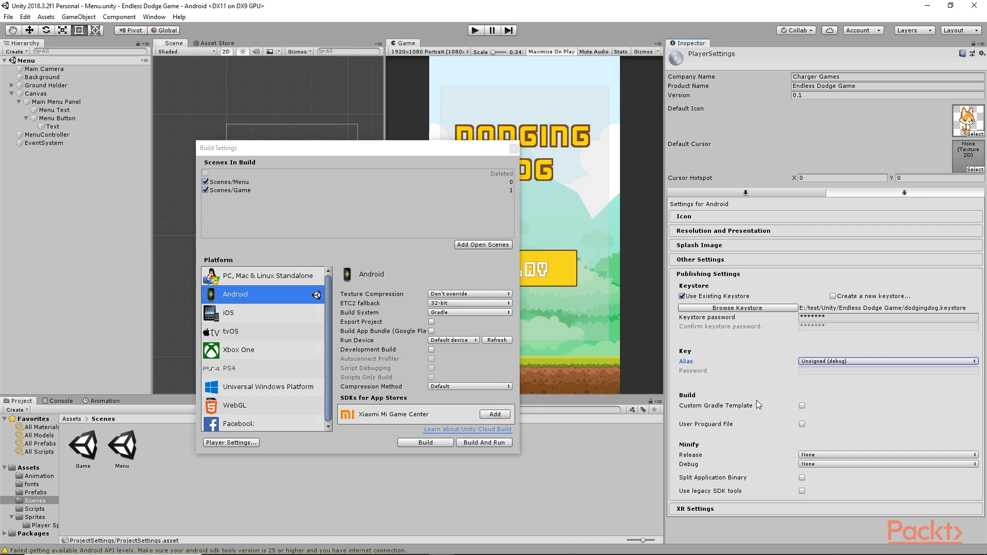
# Step: Start the Android build and create and open a new Builds folder
pyautogui.moveTo(755, 404)
pyautogui.click(421, 444)
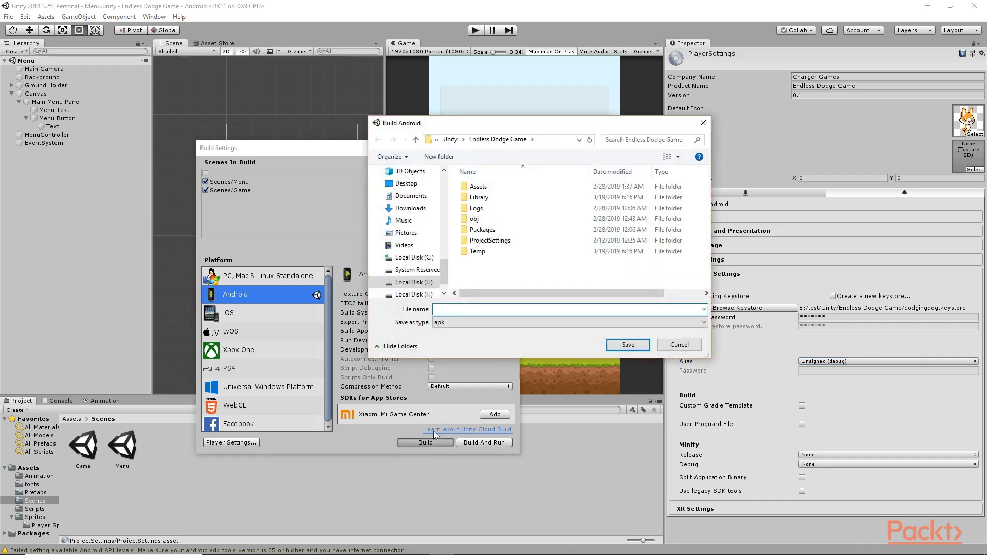
pyautogui.click(444, 157)
pyautogui.write('Builds')
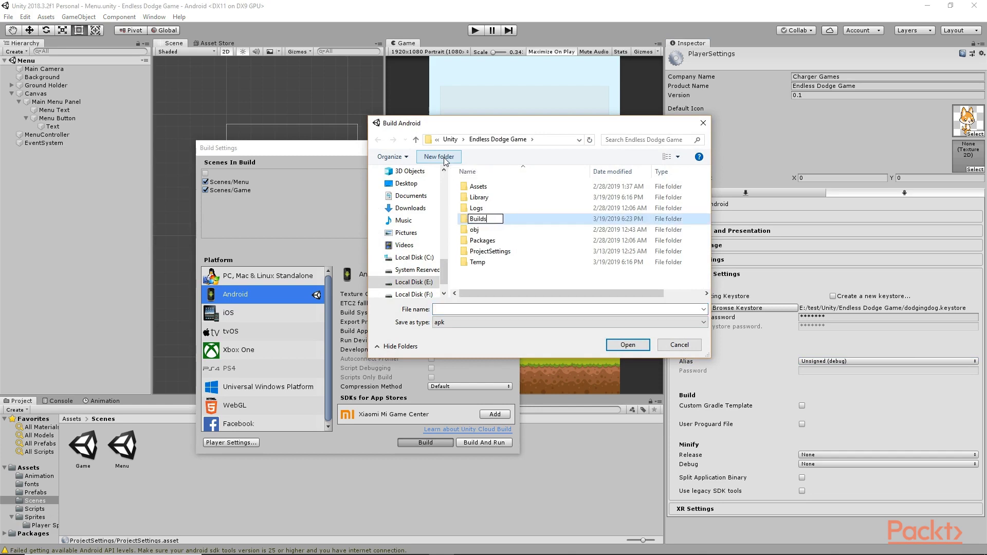
pyautogui.press('Return')
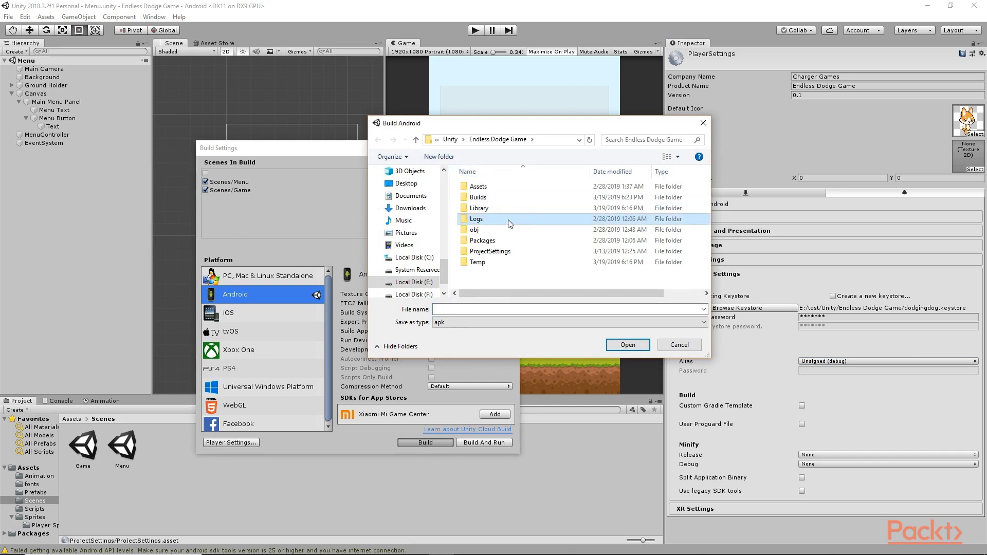
pyautogui.doubleClick(478, 197)
# Step: Save the APK as 'Dodging Dog' to begin the build
pyautogui.click(455, 310)
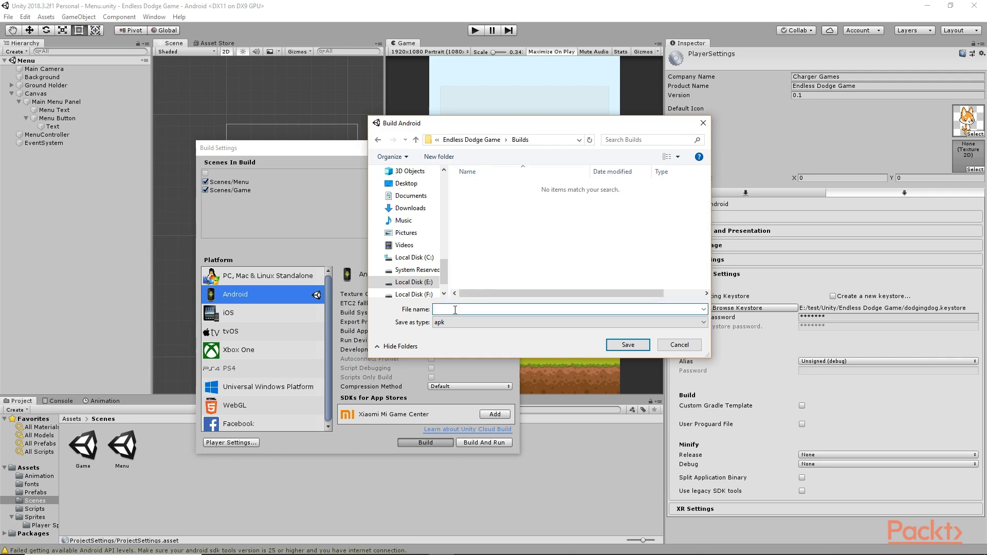
pyautogui.write('Dodging Dog')
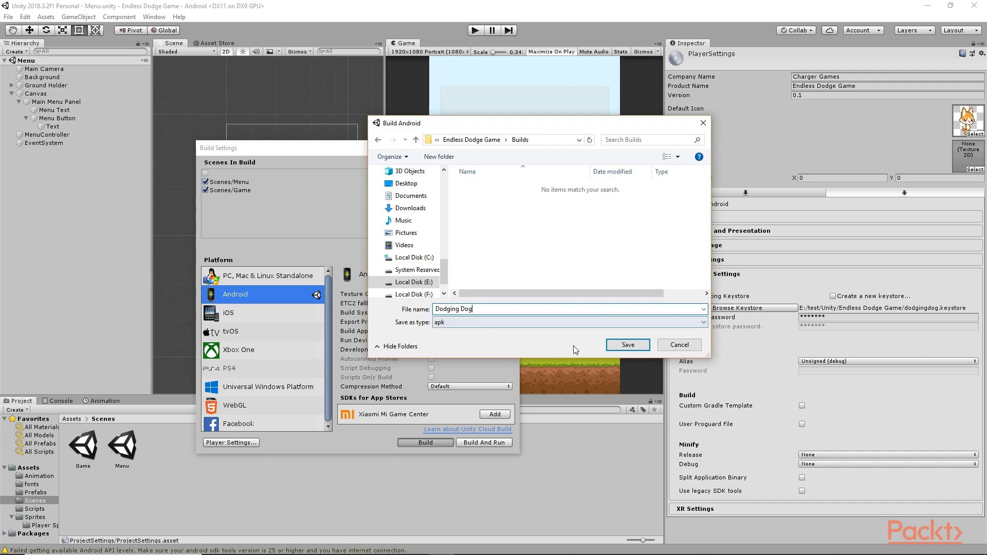
pyautogui.click(627, 345)
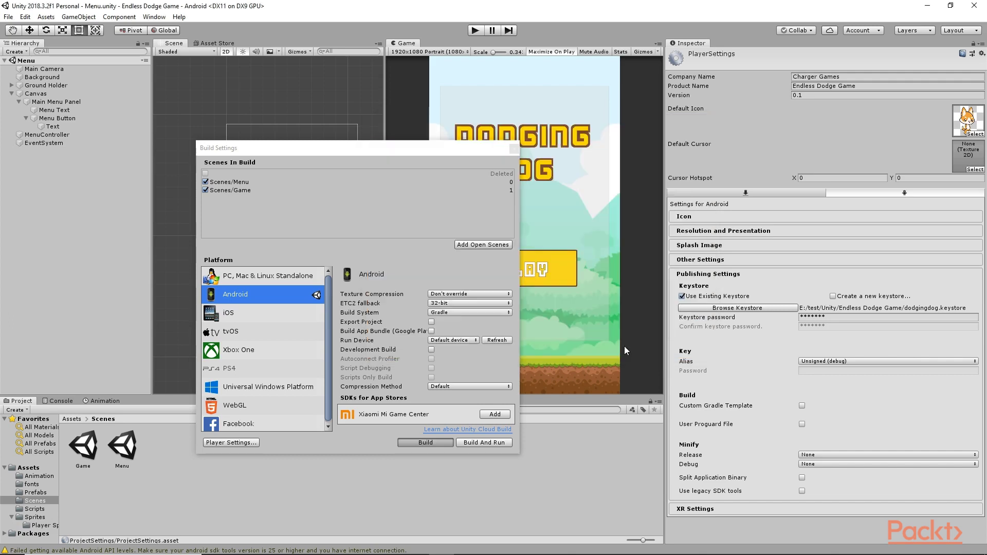